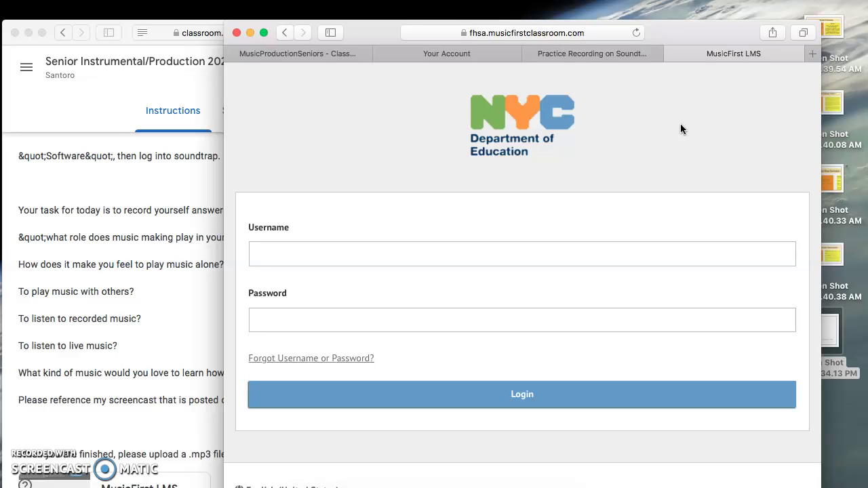
Read through the Practice Recording on Soundtrap assignment in Google Classroom, from the recording questions to the .mp3 upload request.
click(645, 57)
scroll(491, 177, up, 3)
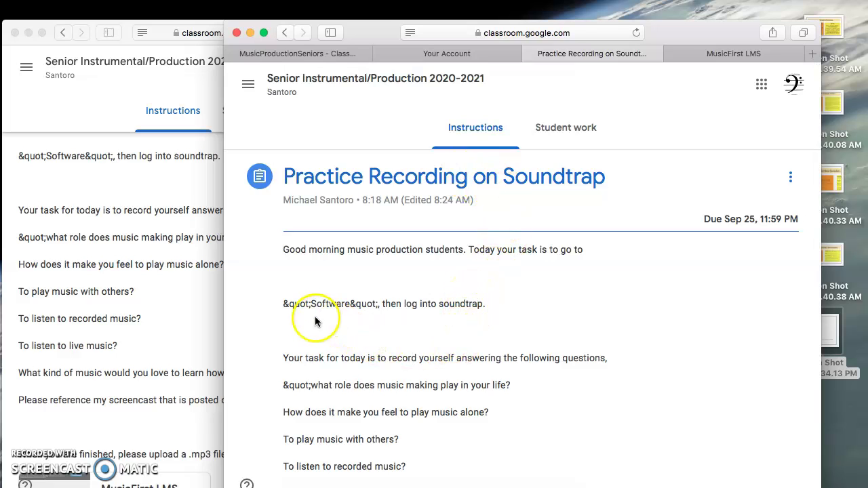
scroll(321, 316, up, 1)
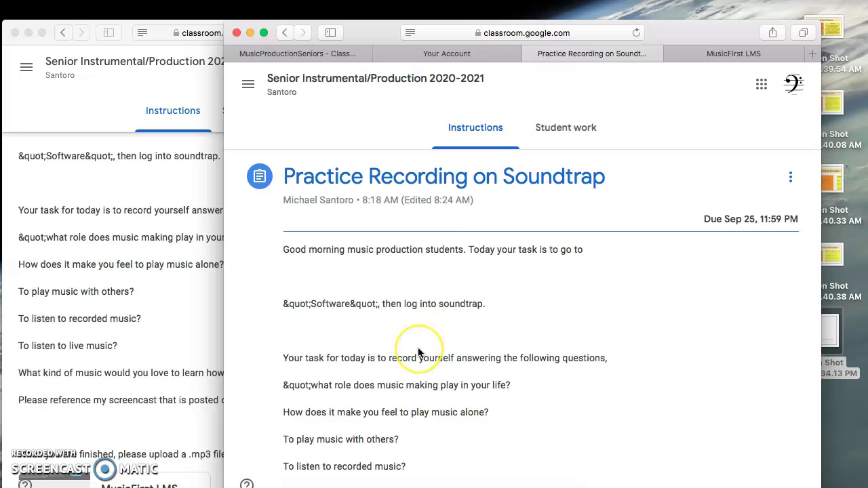
scroll(415, 348, down, 5)
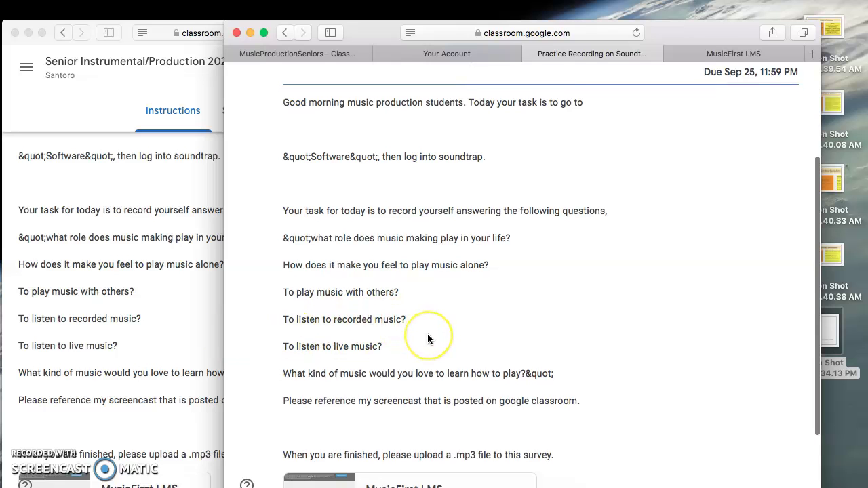
scroll(427, 335, down, 2)
scroll(427, 337, down, 3)
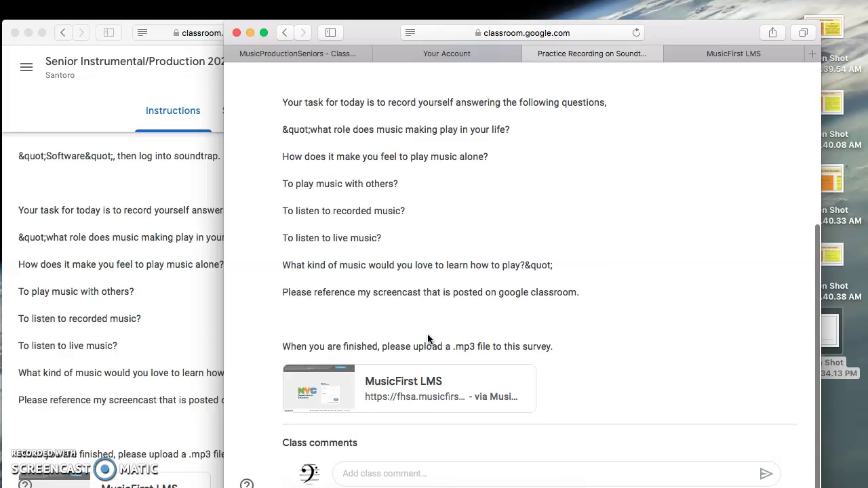
click(591, 141)
Switch to the MusicFirst login page and log in with a student's saved username and password.
click(694, 51)
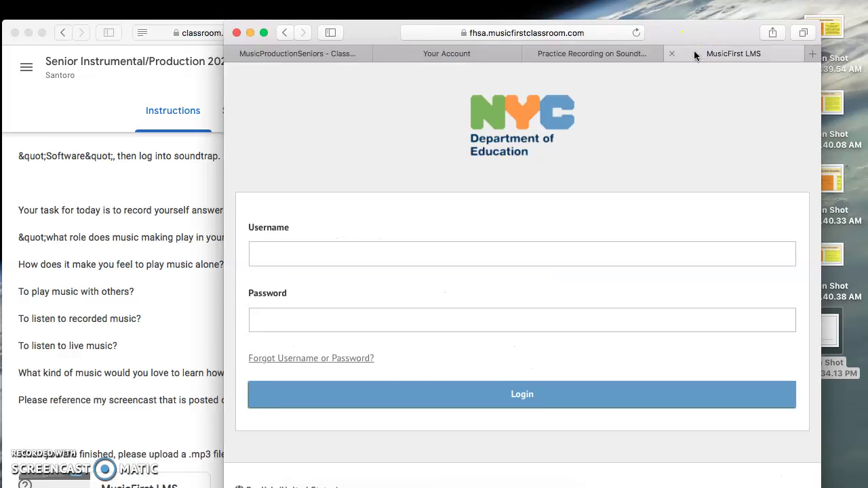
click(645, 245)
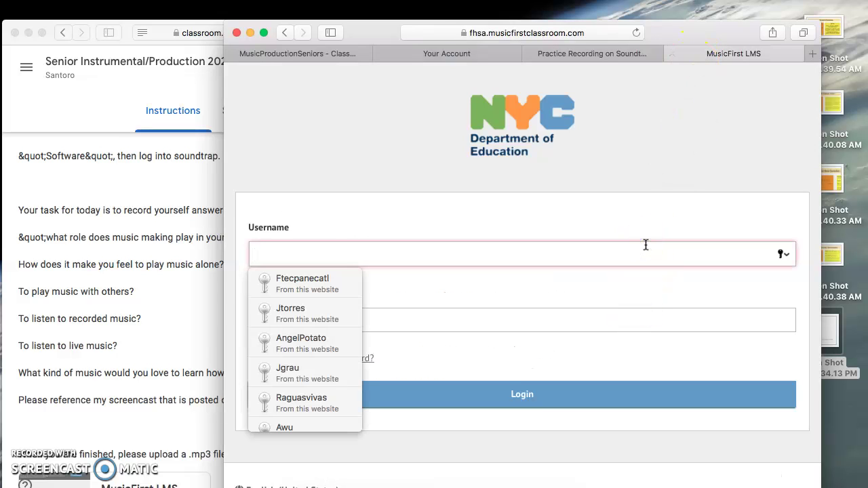
click(310, 289)
key(Return)
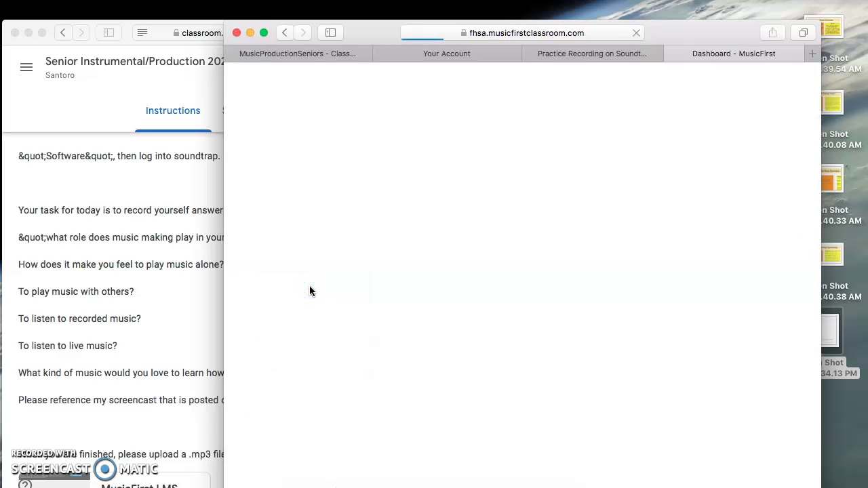
Open the Practice Recording on Soundtrap task in the MusicProductionSeniors class and try to sign in to the Google account for submission.
scroll(471, 358, down, 5)
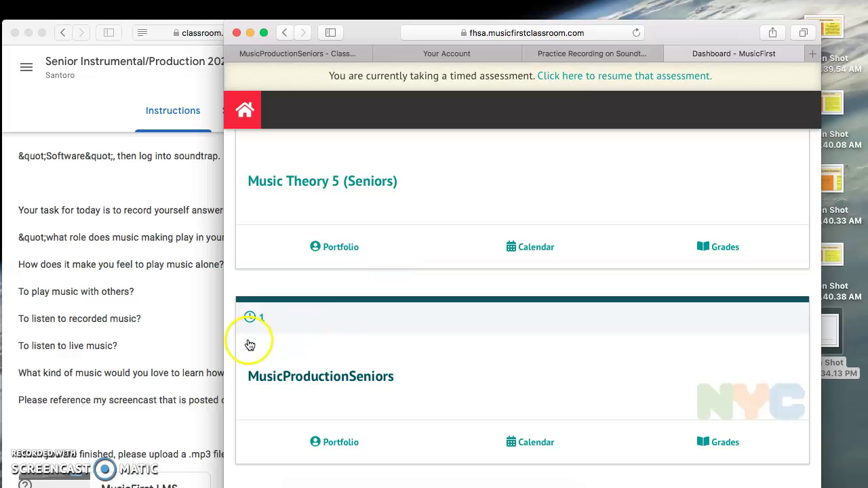
click(388, 378)
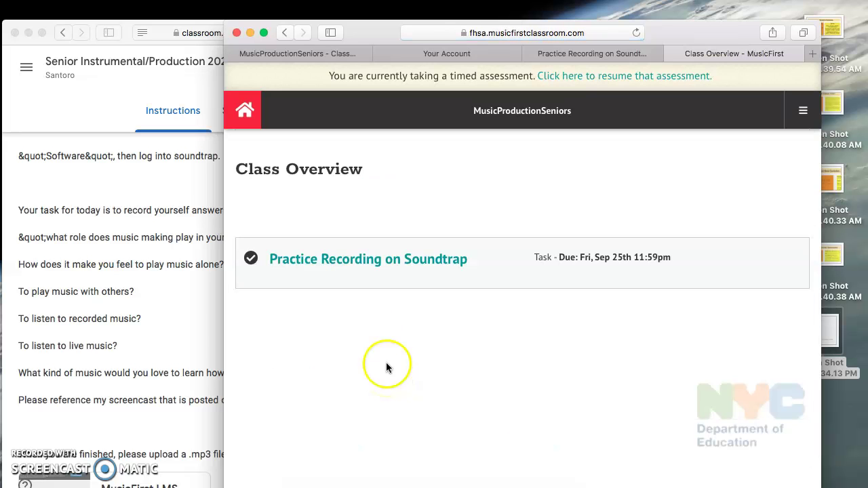
click(421, 264)
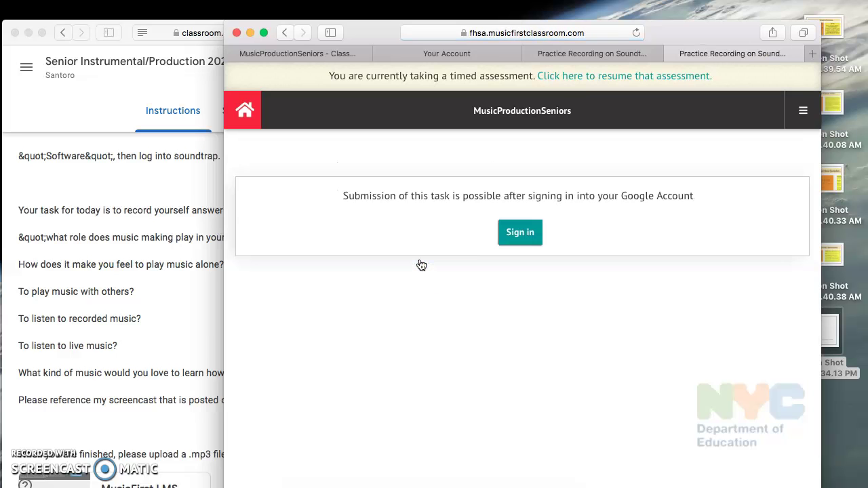
click(519, 236)
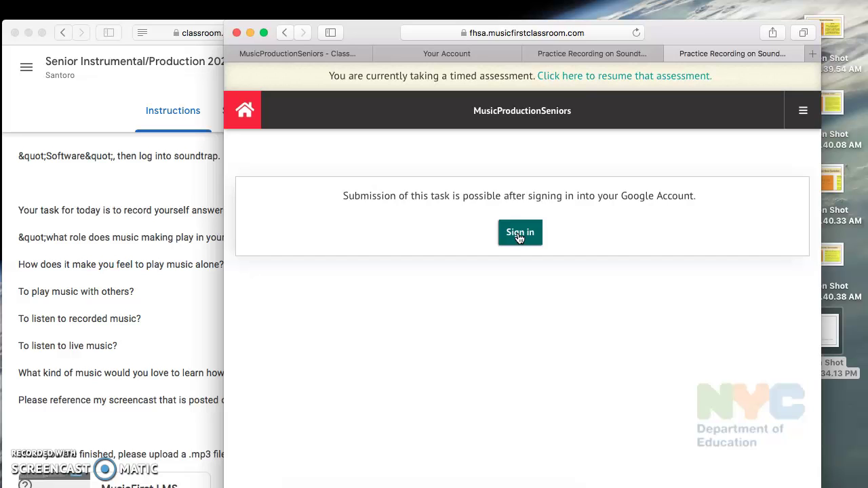
click(519, 234)
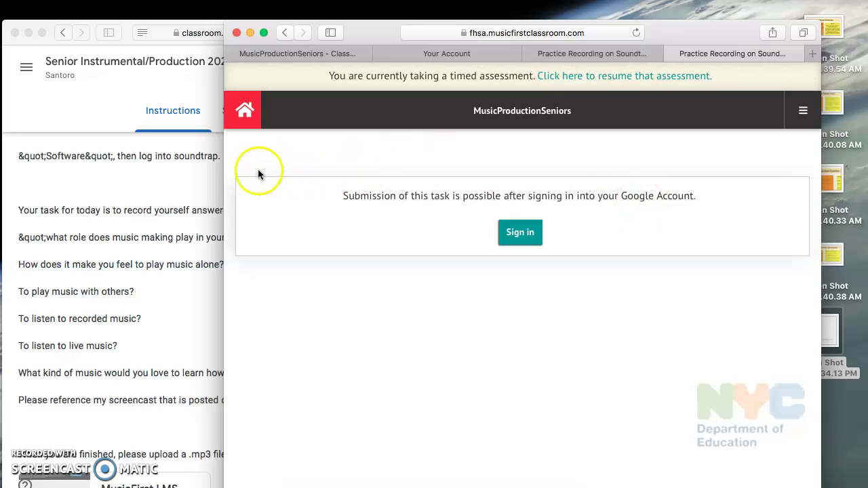
Log out of the student account and log in to MusicFirst with the teacher's saved username and password.
click(258, 120)
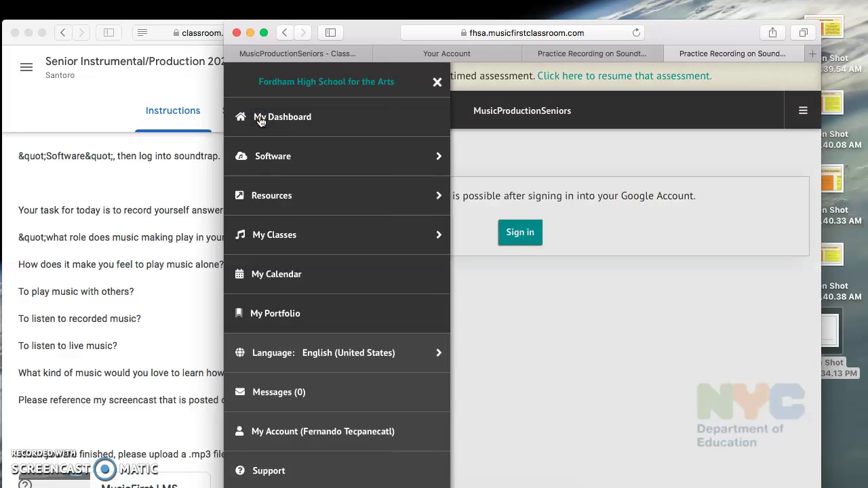
scroll(278, 378, down, 1)
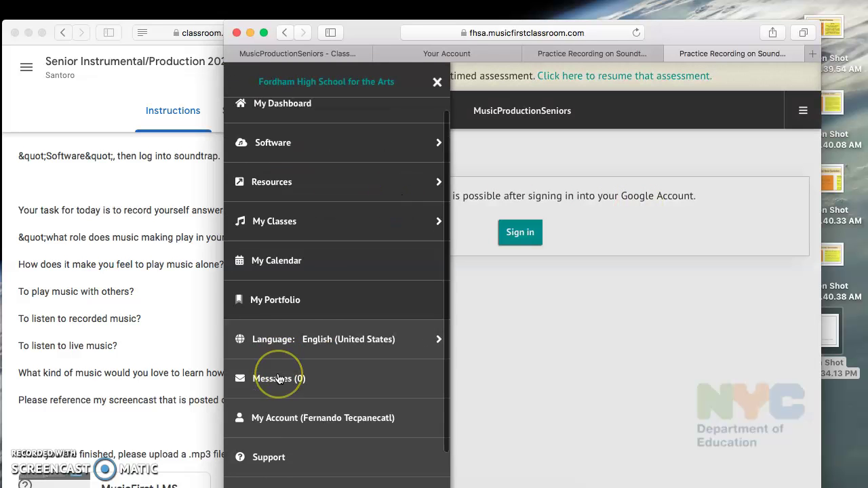
scroll(278, 378, down, 2)
click(263, 432)
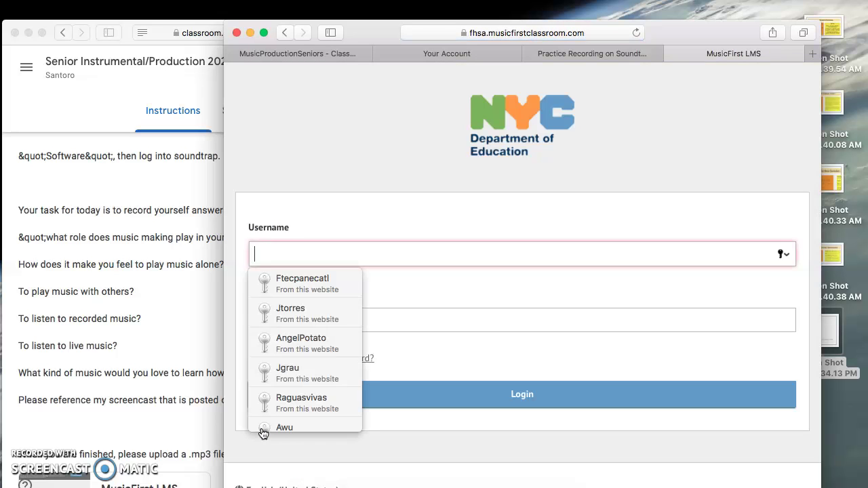
scroll(271, 380, down, 4)
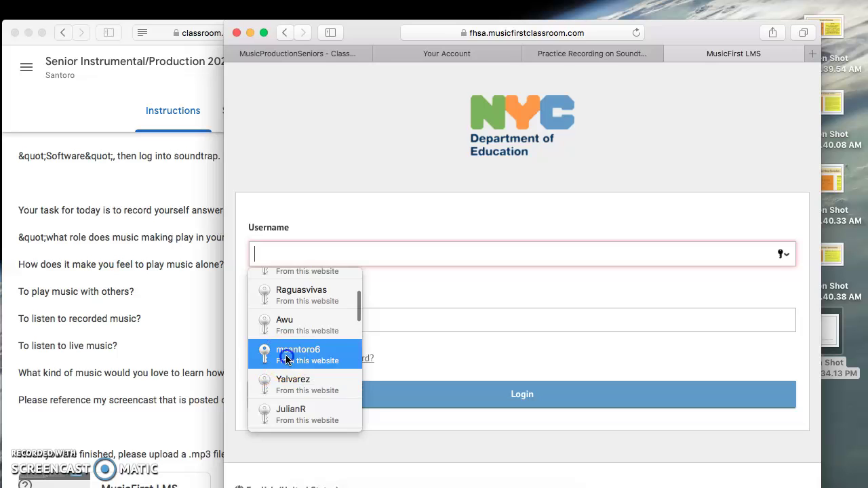
click(286, 359)
click(421, 401)
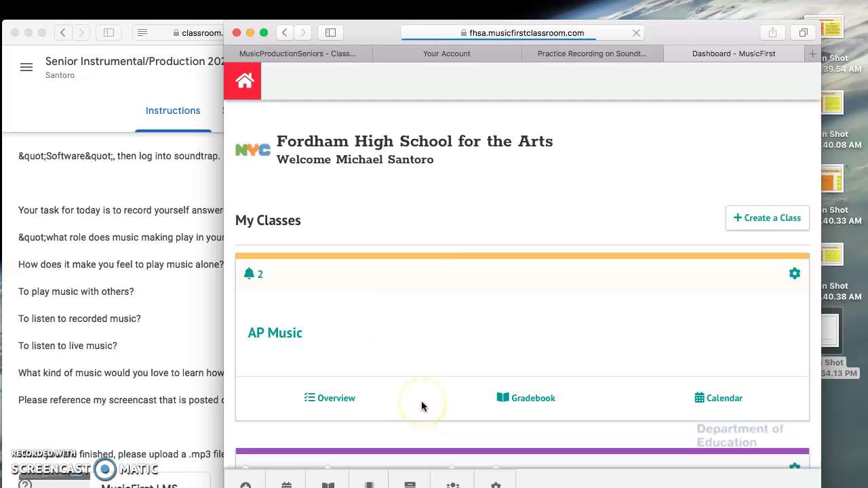
Look over the class list on the dashboard and launch Soundtrap from the MusicFirst software collection.
scroll(354, 187, down, 3)
scroll(353, 187, down, 3)
scroll(353, 183, up, 5)
click(251, 76)
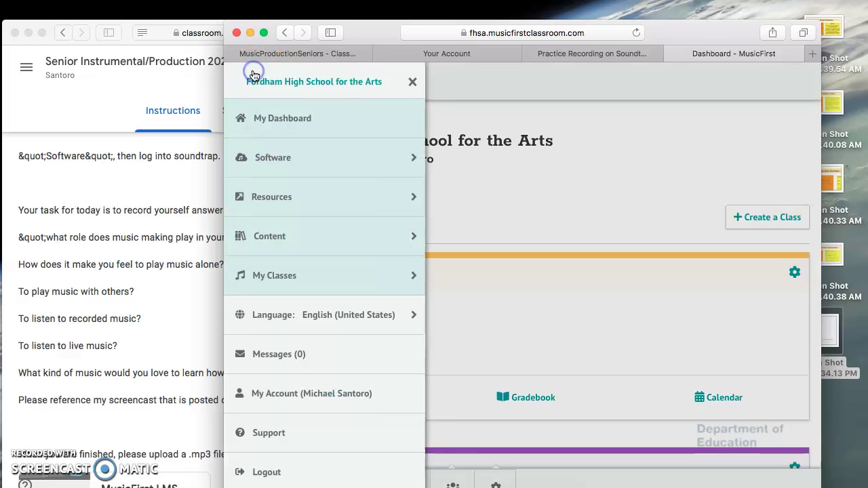
click(413, 167)
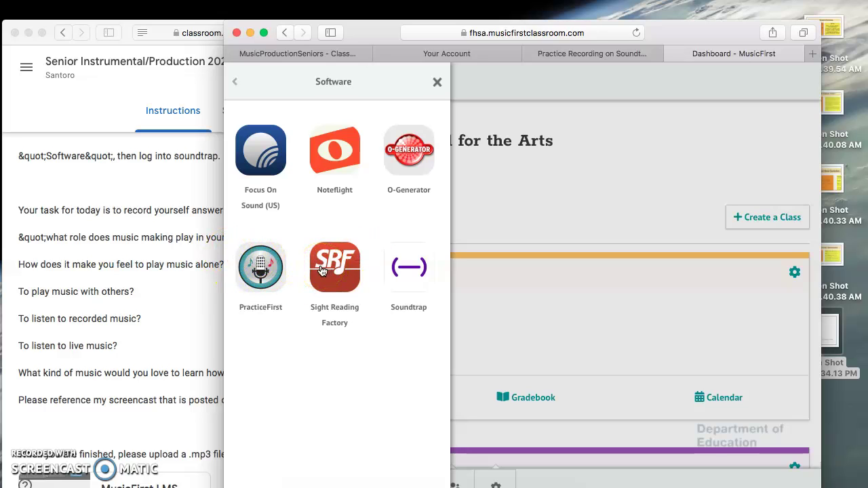
click(409, 282)
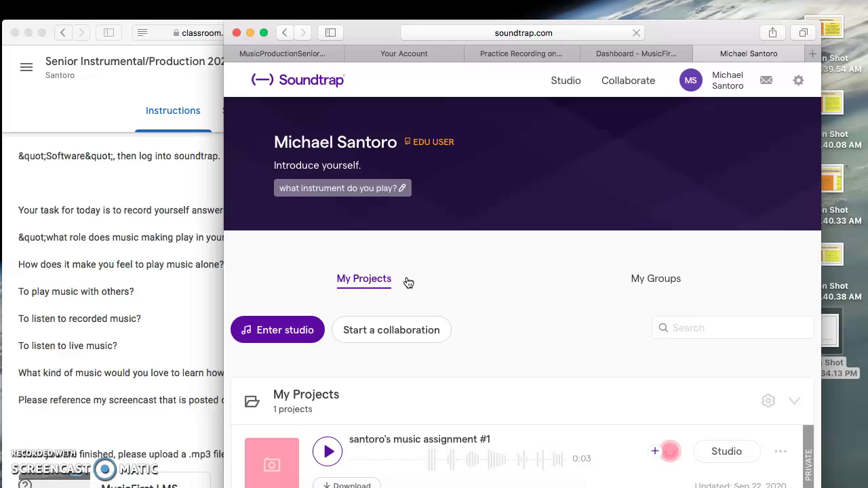
Enter the Soundtrap studio and create a new podcast project from scratch.
scroll(409, 282, down, 2)
scroll(408, 282, up, 2)
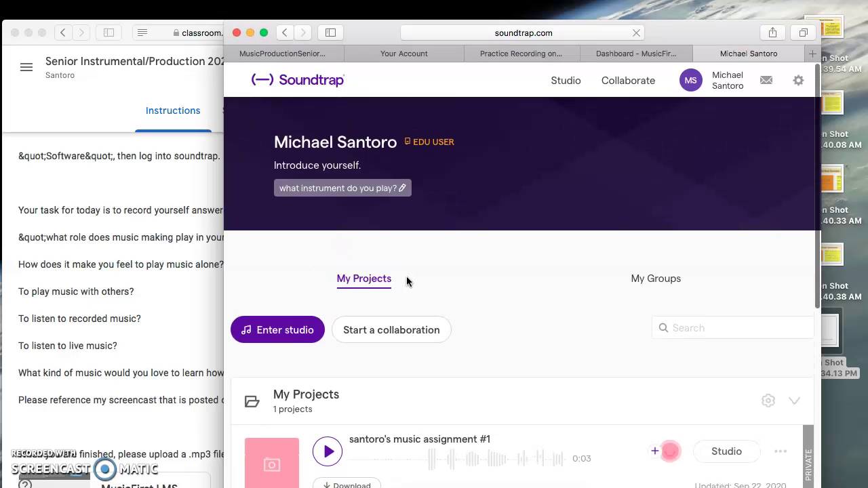
scroll(407, 281, down, 1)
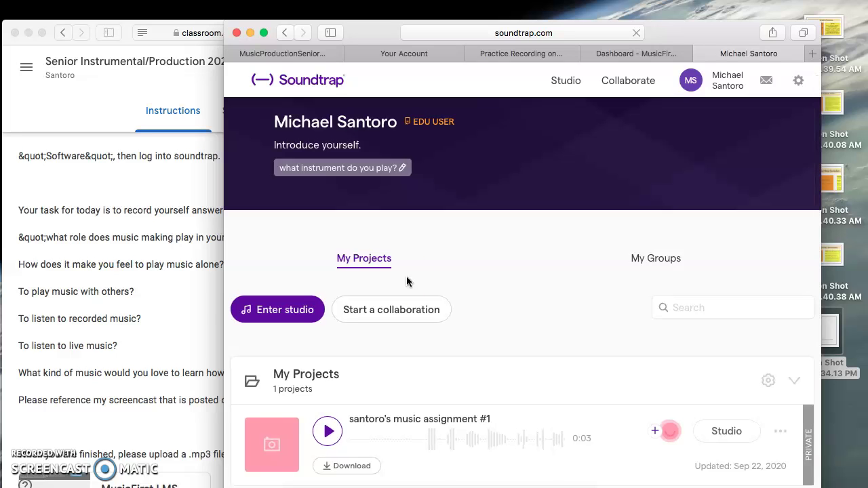
click(297, 312)
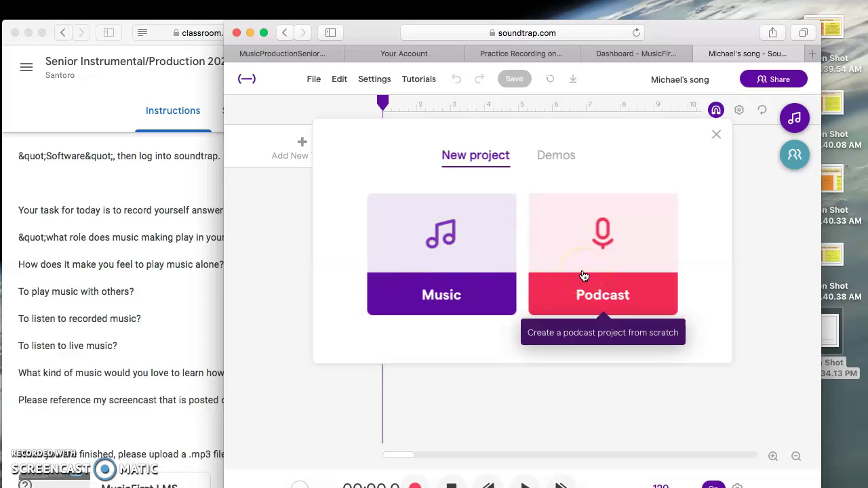
click(583, 275)
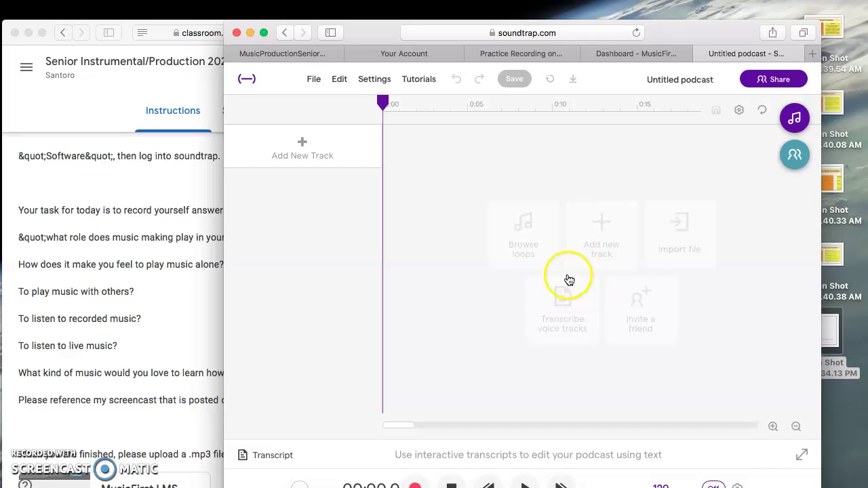
Add a voice and microphone track to the podcast and allow soundtrap.com to use the microphone.
click(305, 152)
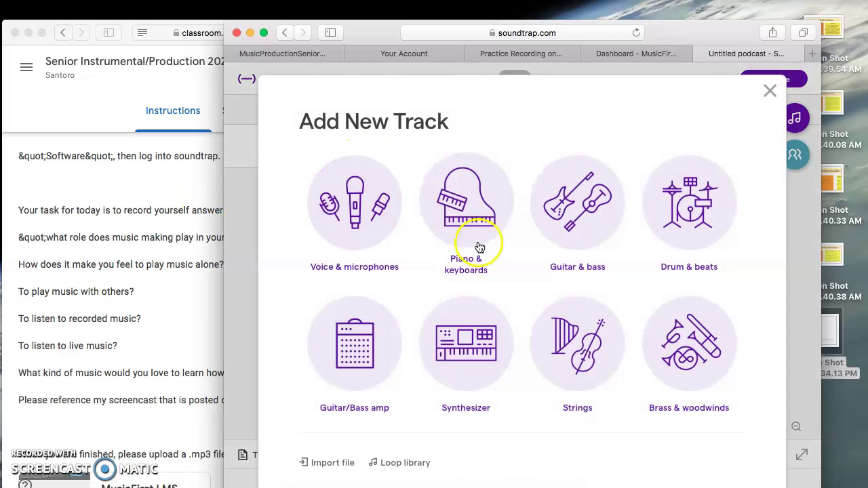
click(370, 221)
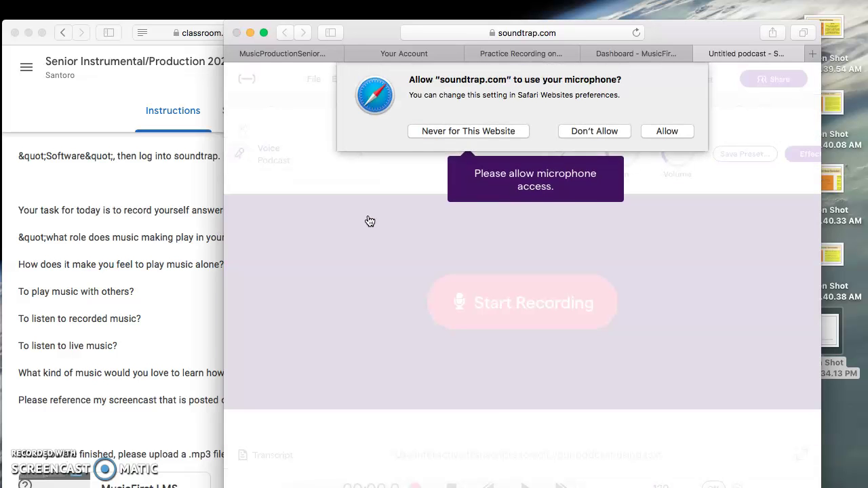
click(666, 130)
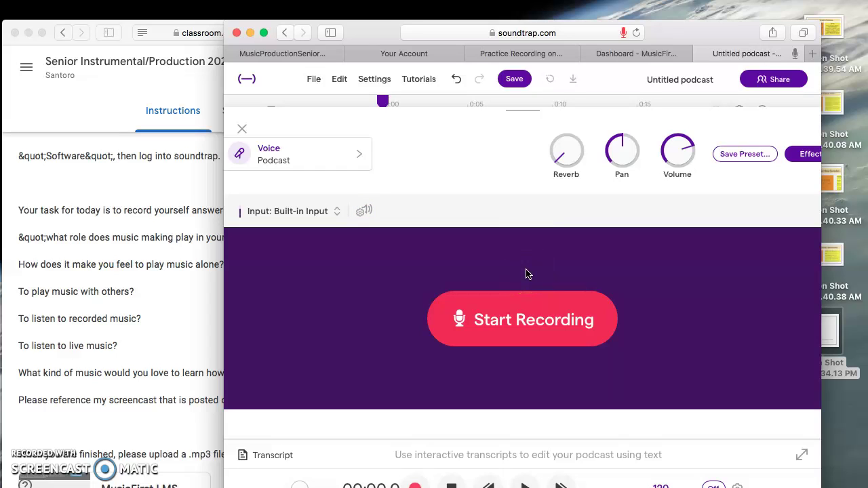
Move the Soundtrap window so the assignment questions are readable beside it, and raise the voice track's Reverb moderately.
click(495, 320)
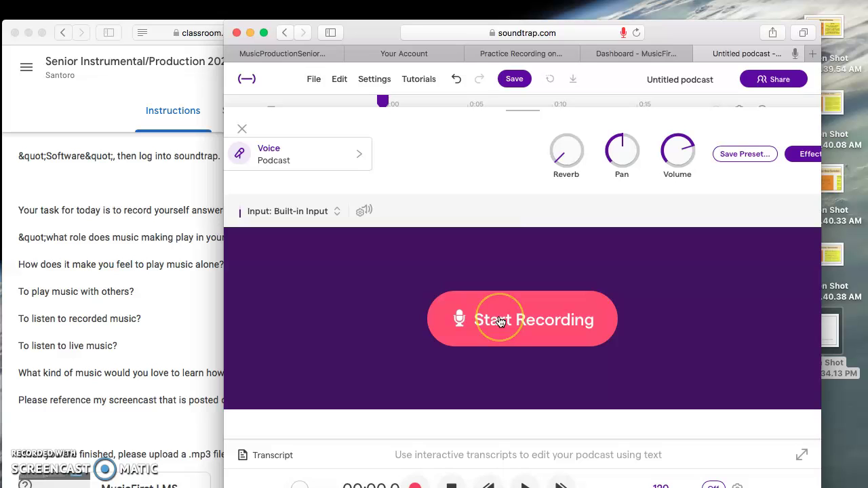
click(503, 264)
drag(351, 31, 425, 13)
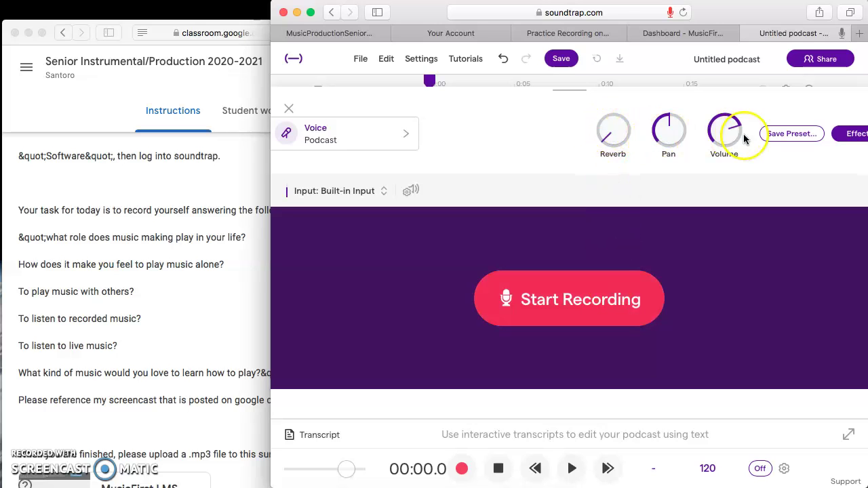
click(613, 153)
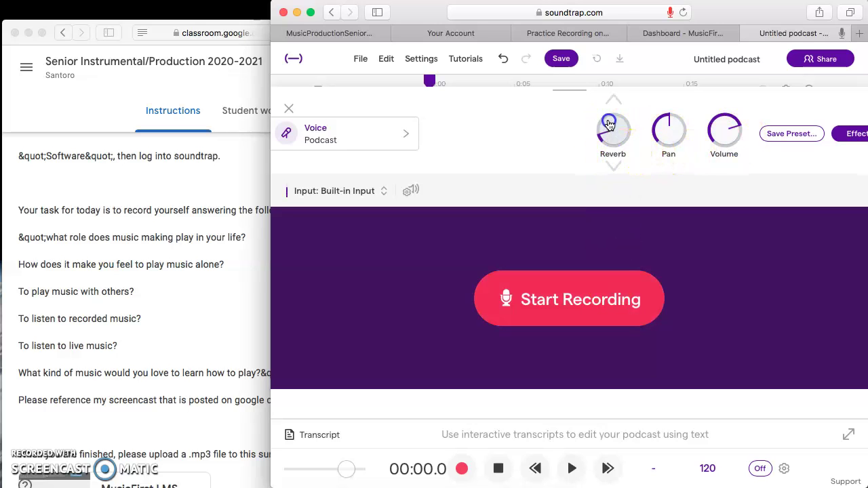
click(608, 130)
drag(608, 129, 612, 92)
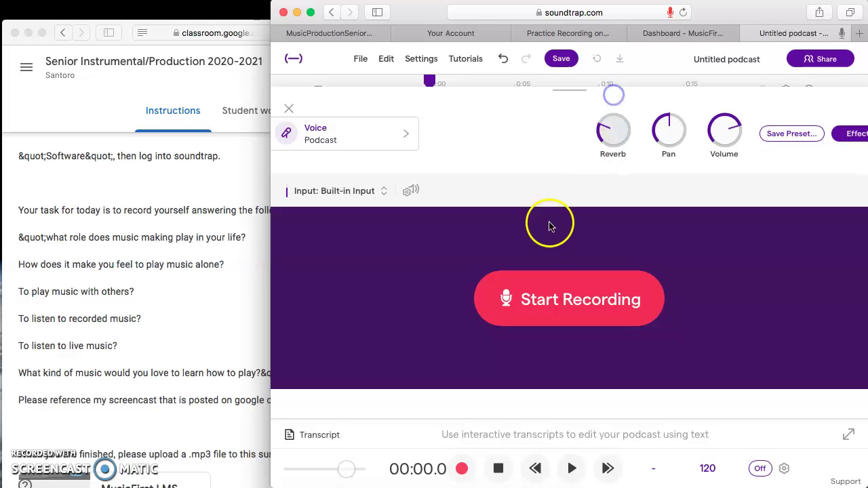
Record spoken answers to the assignment questions on the voice track for about 3 minutes 44 seconds, and stop the recording.
click(523, 307)
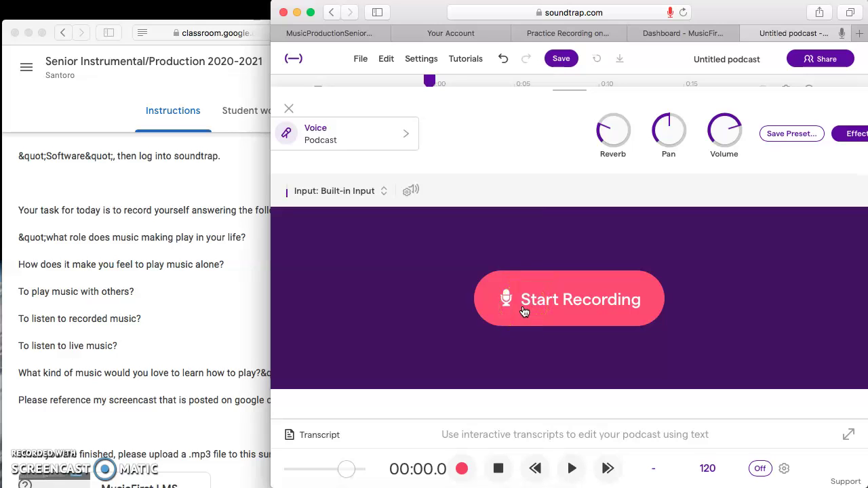
click(523, 307)
click(444, 291)
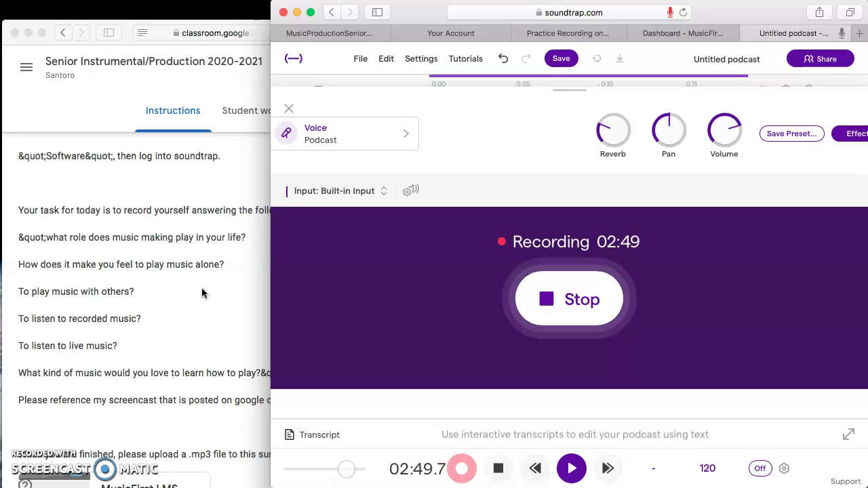
click(35, 374)
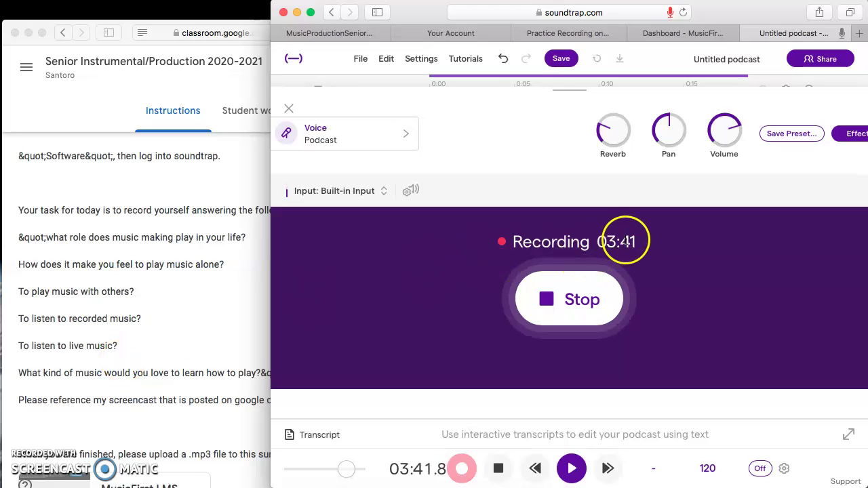
click(555, 295)
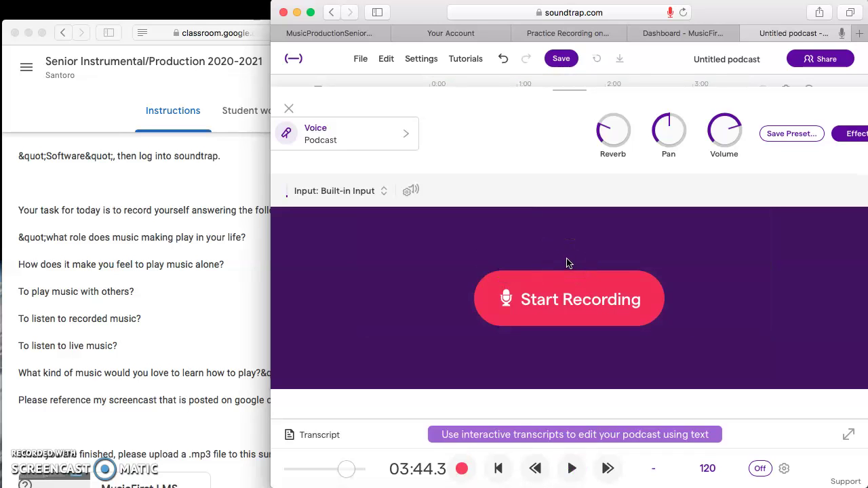
Move the Soundtrap window fully into view and save the podcast project with the recorded answers.
drag(746, 20, 672, 21)
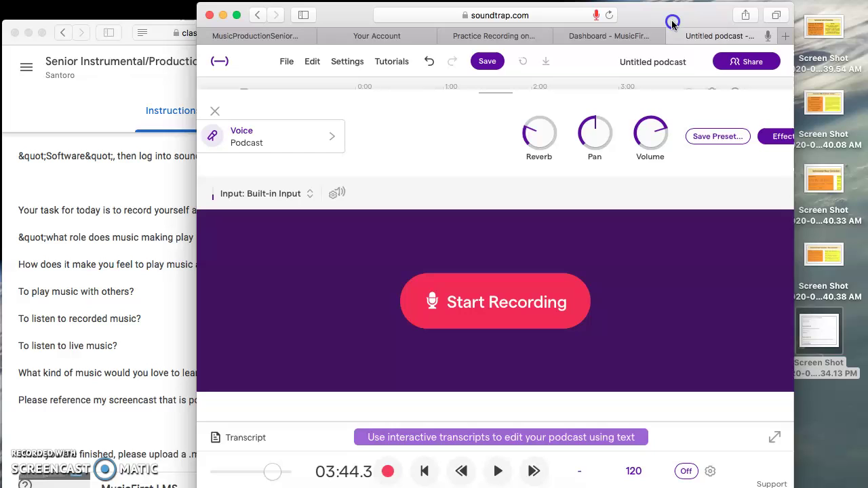
click(492, 68)
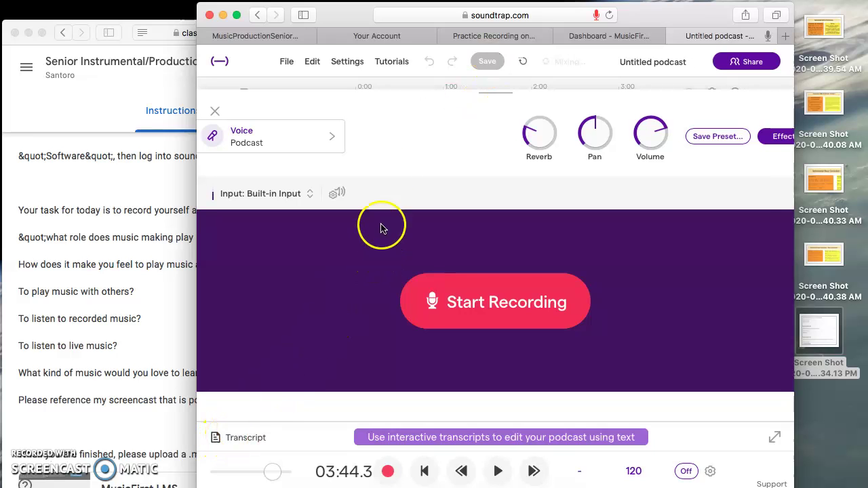
Try to export the podcast project to an mp3 file.
click(287, 61)
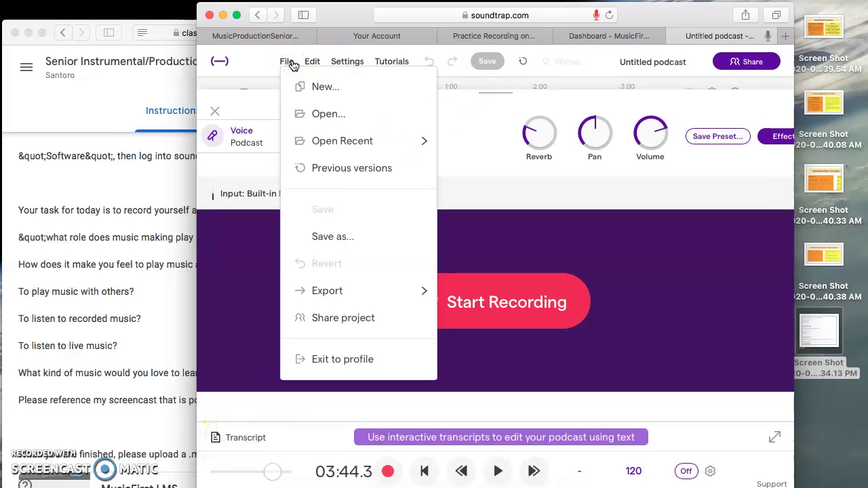
click(351, 290)
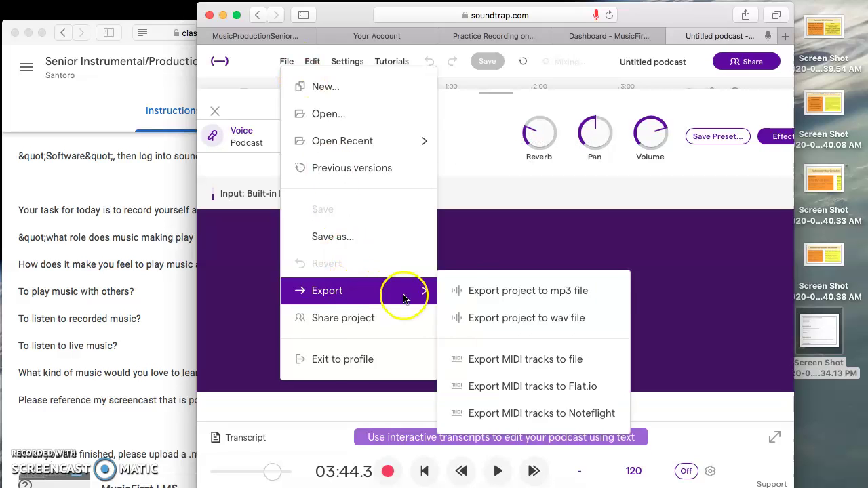
click(468, 292)
click(590, 339)
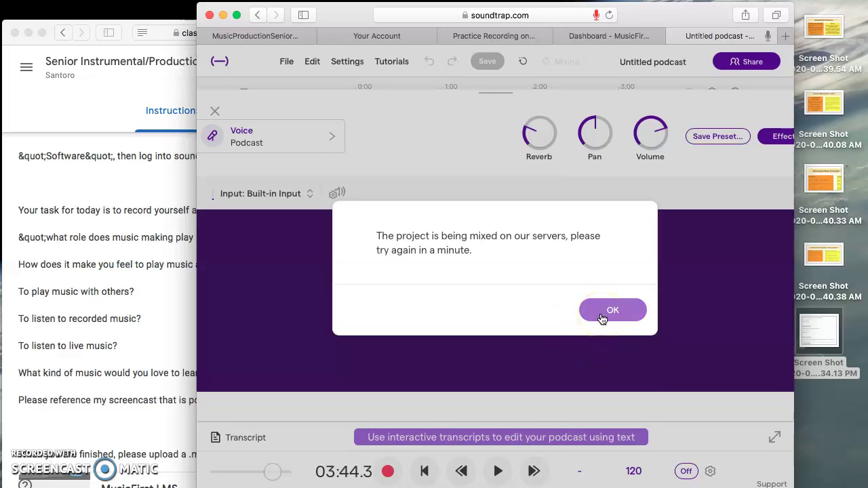
click(602, 318)
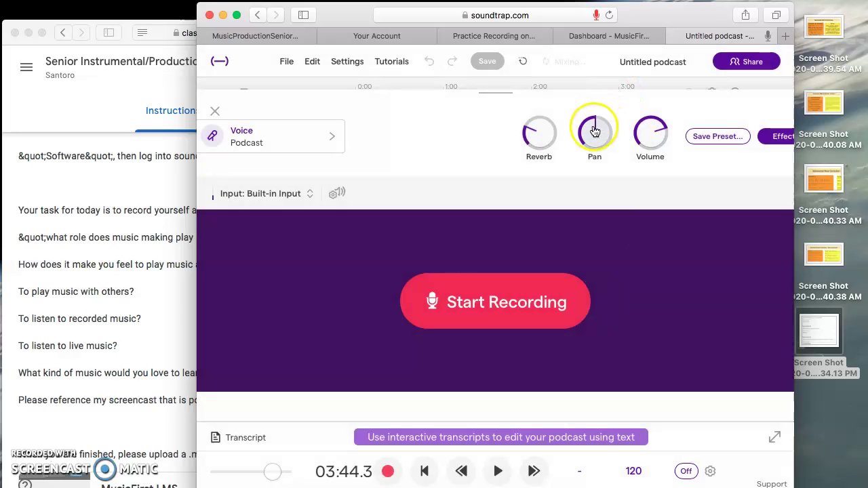
click(594, 131)
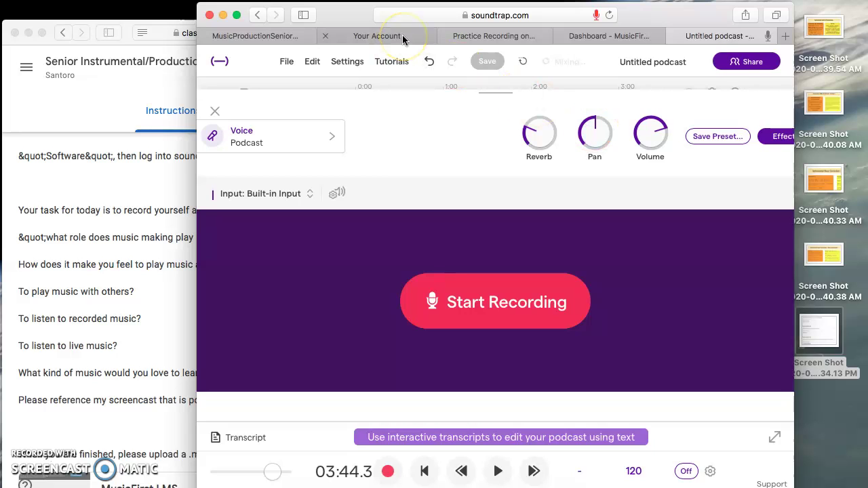
drag(404, 61, 414, 103)
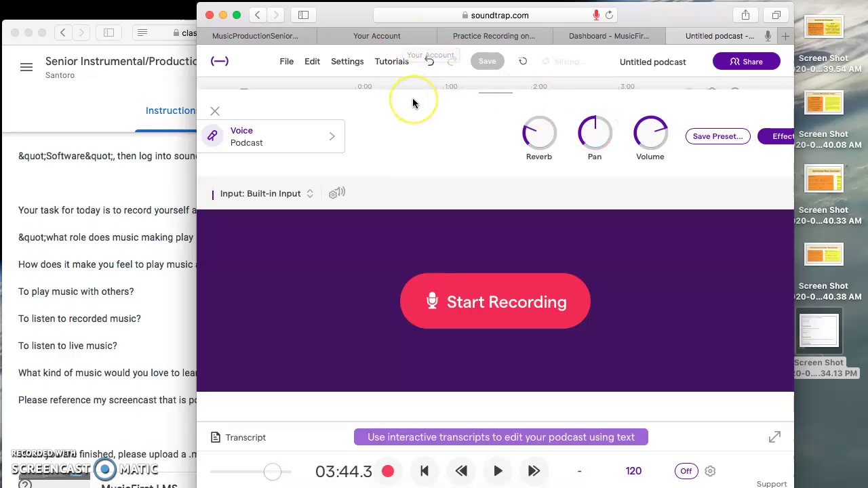
Rename the untitled podcast with the teacher's name followed by "Questions", and save the project.
click(652, 62)
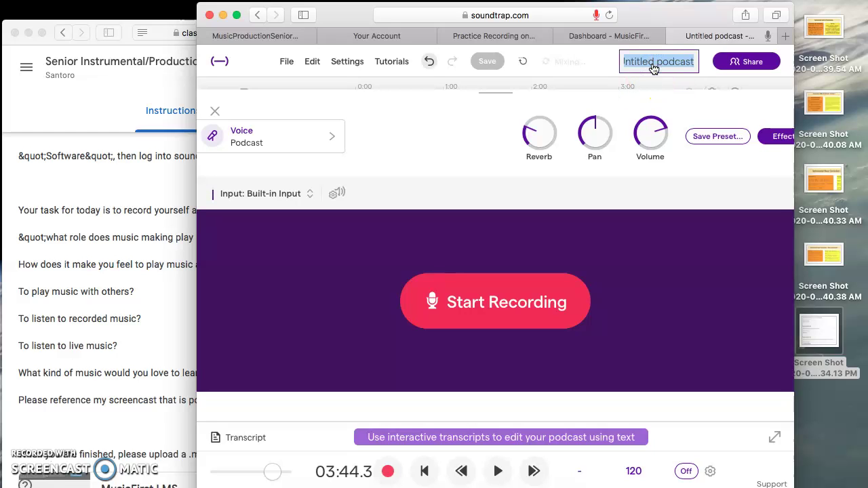
text(Mr.)
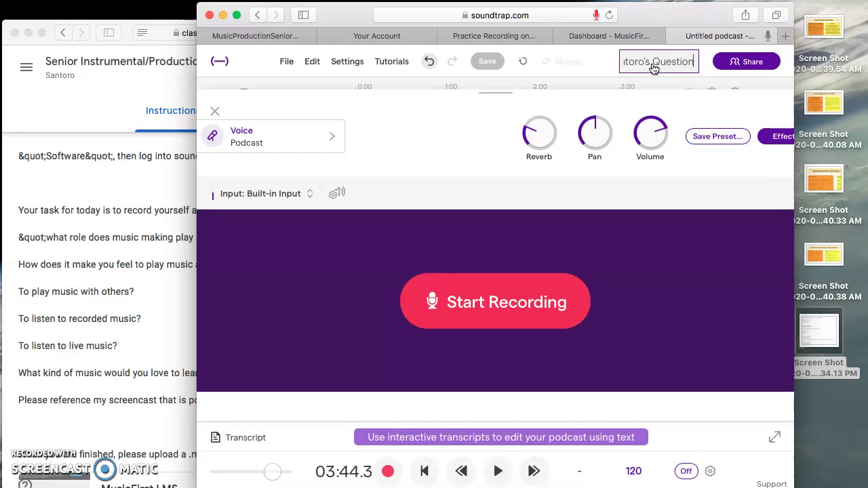
click(605, 114)
click(400, 157)
click(465, 142)
click(748, 63)
click(487, 61)
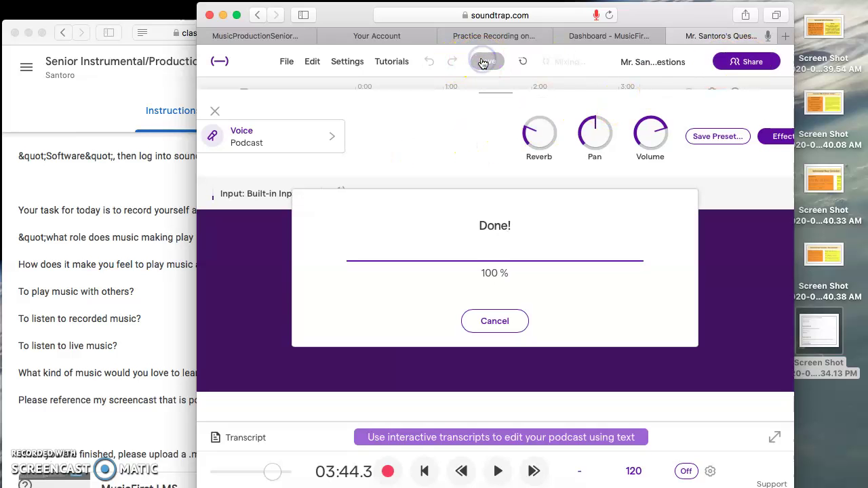
Bring up the project's sharing dialog for adding people and close it without inviting anyone.
click(735, 69)
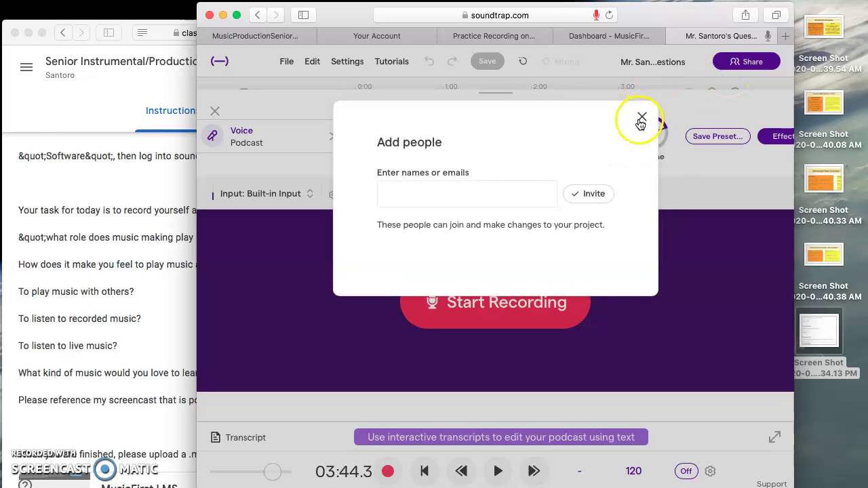
click(456, 189)
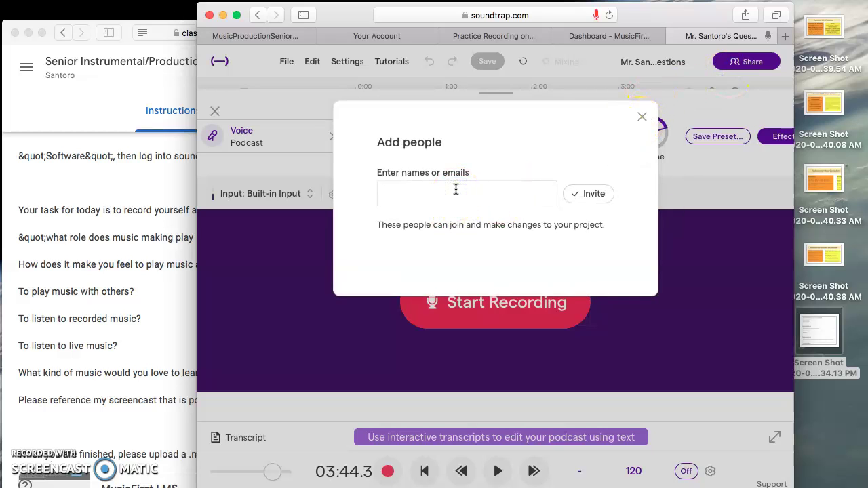
click(641, 117)
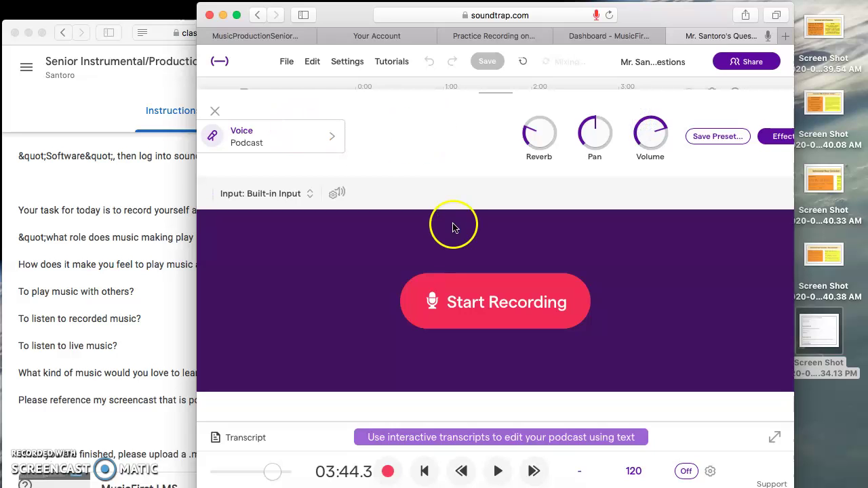
Play the recorded podcast from the beginning for about 6 seconds with the computer's volume raised, and stop playback.
click(496, 472)
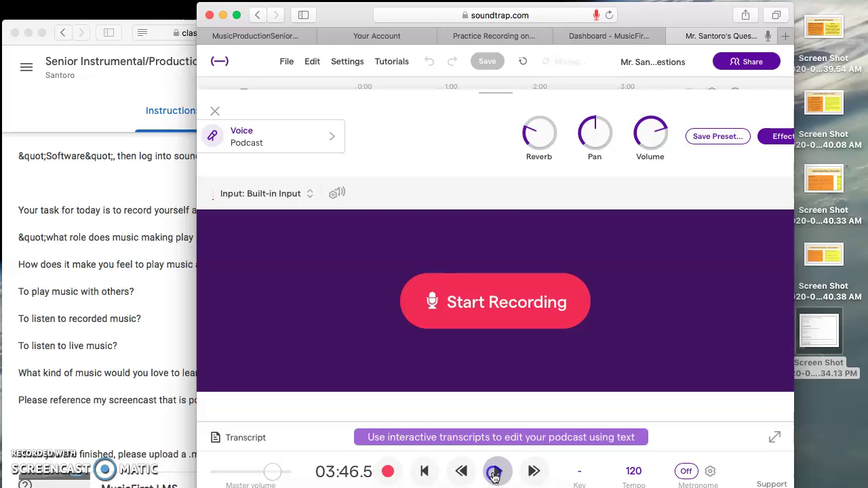
click(462, 471)
click(421, 472)
click(499, 472)
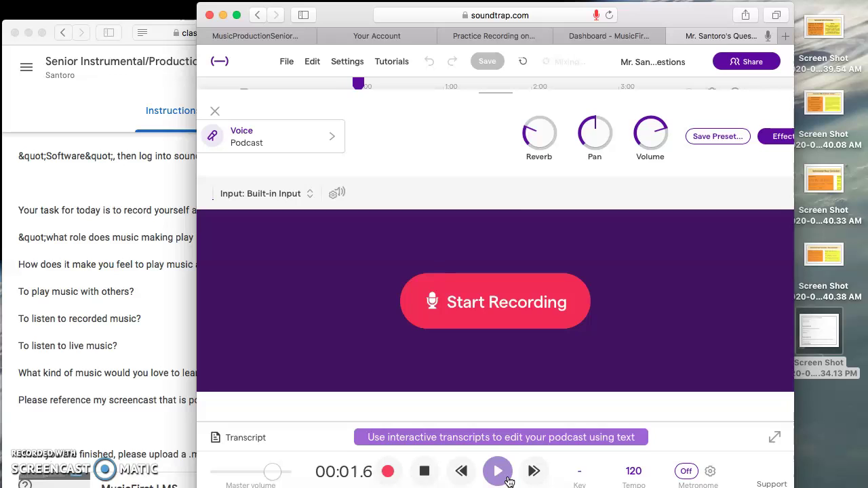
key(XF86AudioRaiseVolume)
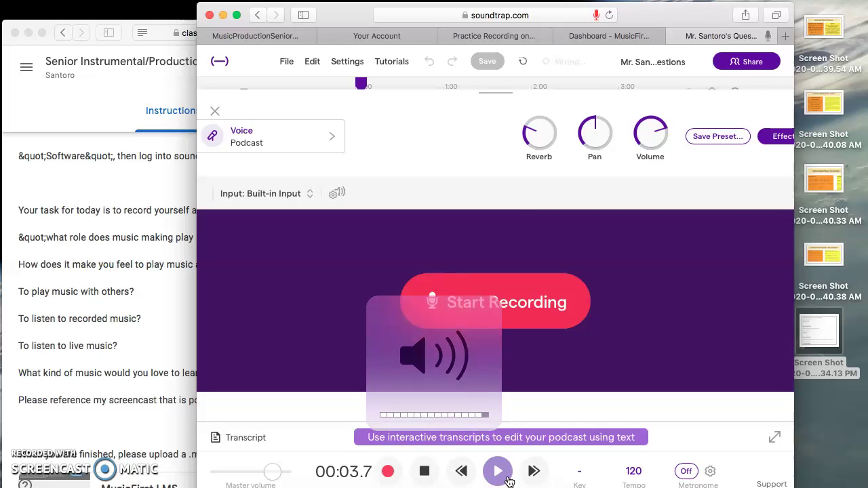
click(423, 477)
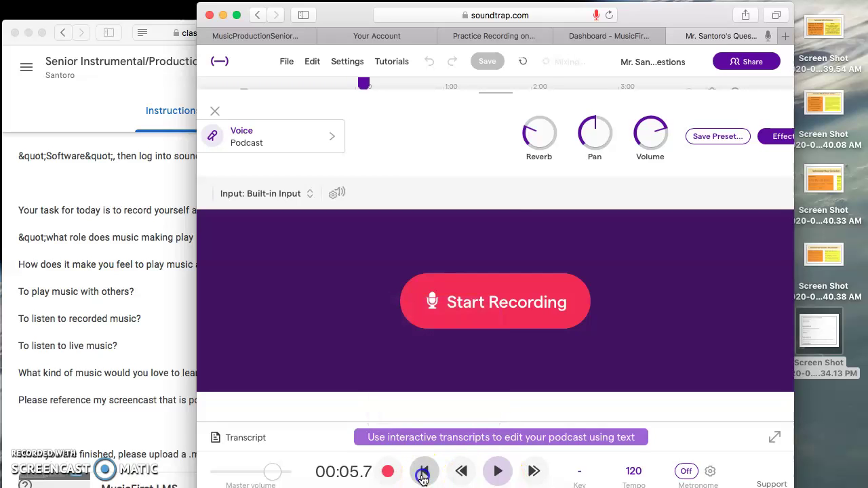
click(410, 150)
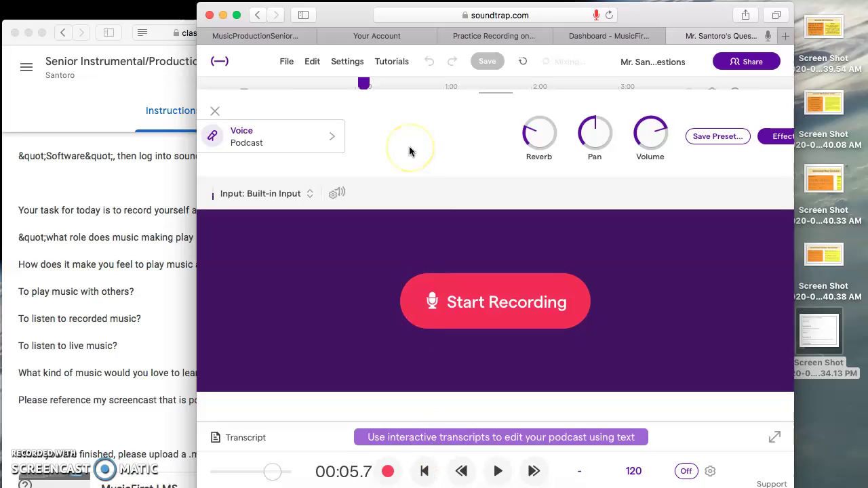
Show the project's export choices, including the option to export it to an mp3 file.
click(288, 61)
click(323, 197)
mouse_move(323, 293)
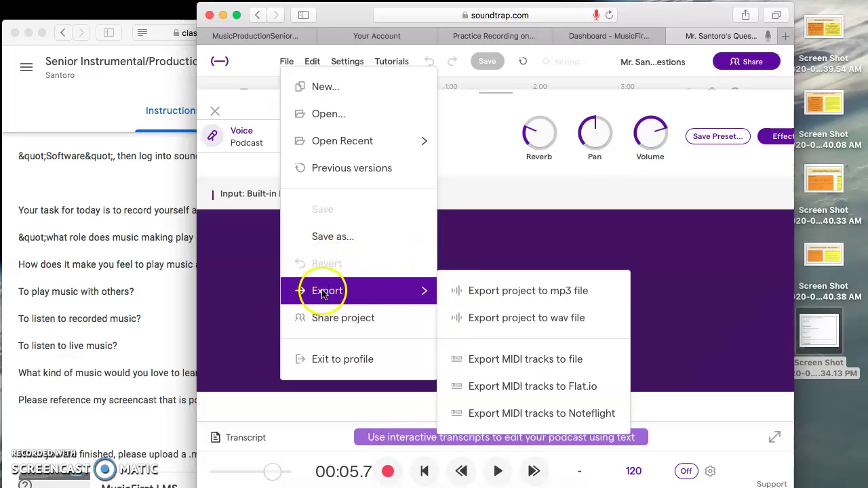
click(468, 290)
Switch to the MusicFirst dashboard and close the Software panel covering the class list.
click(581, 37)
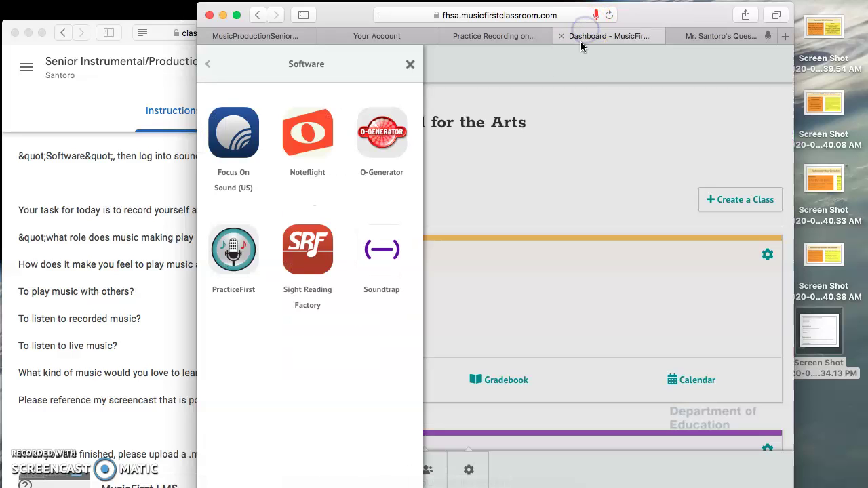
click(570, 148)
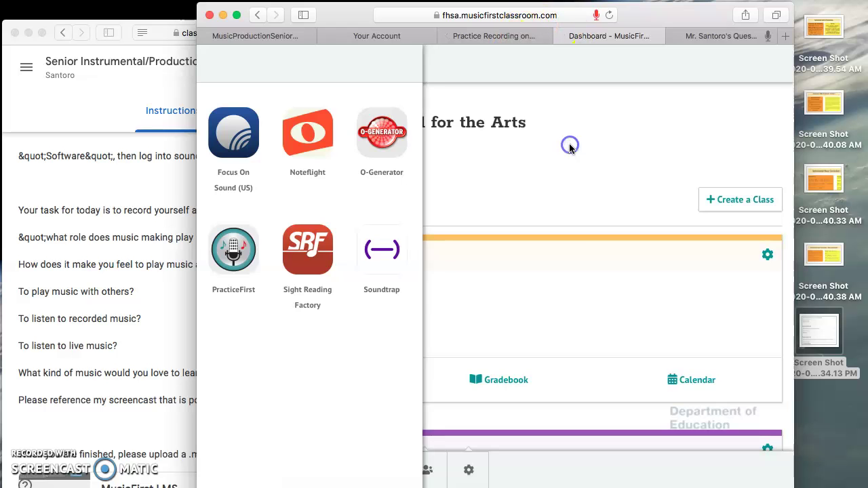
scroll(296, 360, down, 3)
click(299, 364)
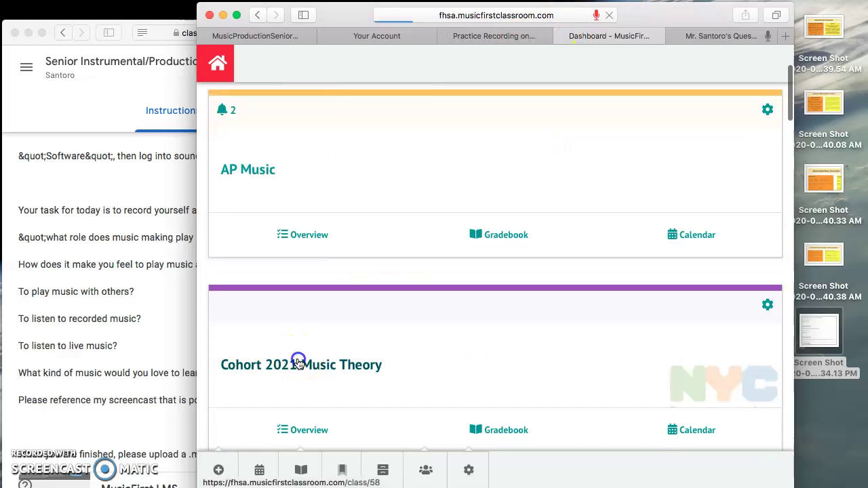
click(261, 15)
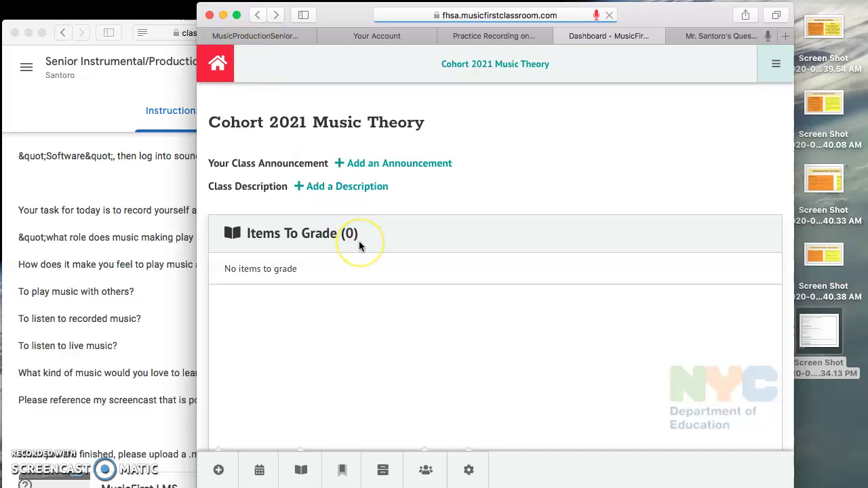
Open the MusicProductionSeniors class from the dashboard and look over its class page.
scroll(291, 317, down, 10)
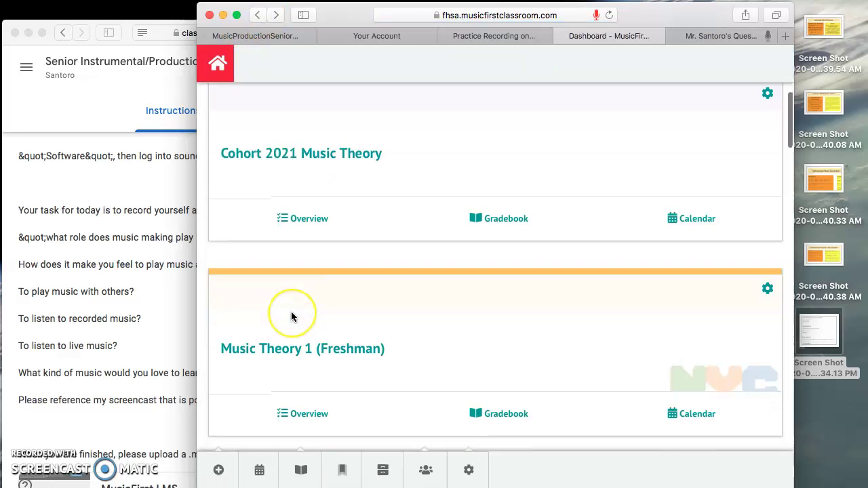
scroll(292, 317, down, 12)
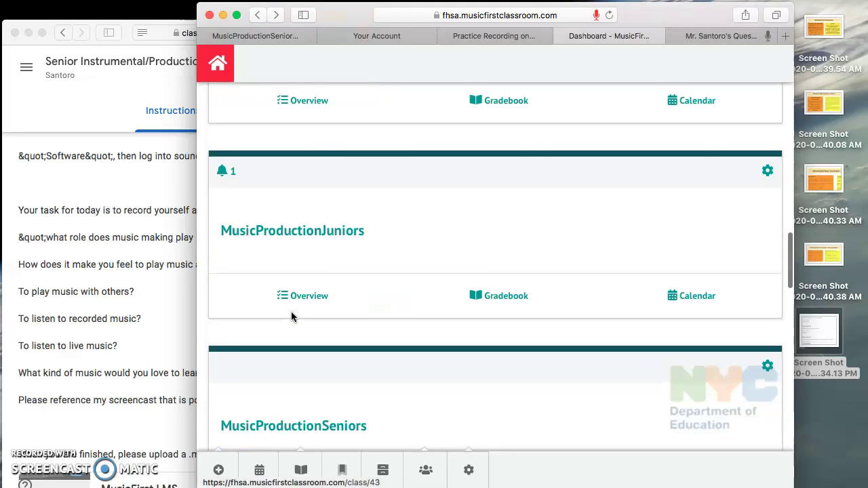
scroll(291, 316, down, 3)
click(288, 302)
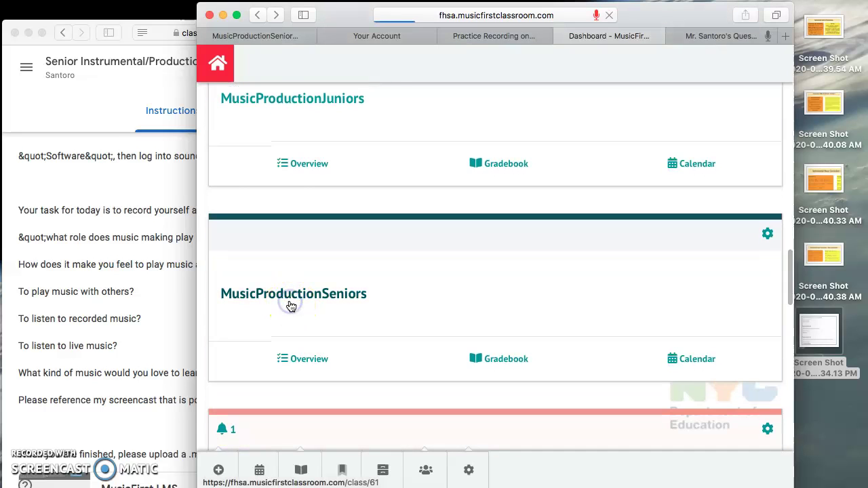
scroll(463, 372, down, 5)
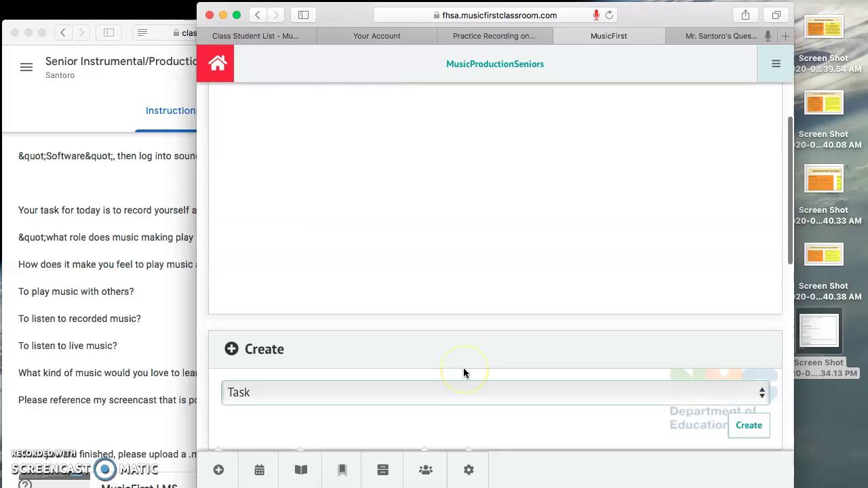
scroll(463, 363, up, 8)
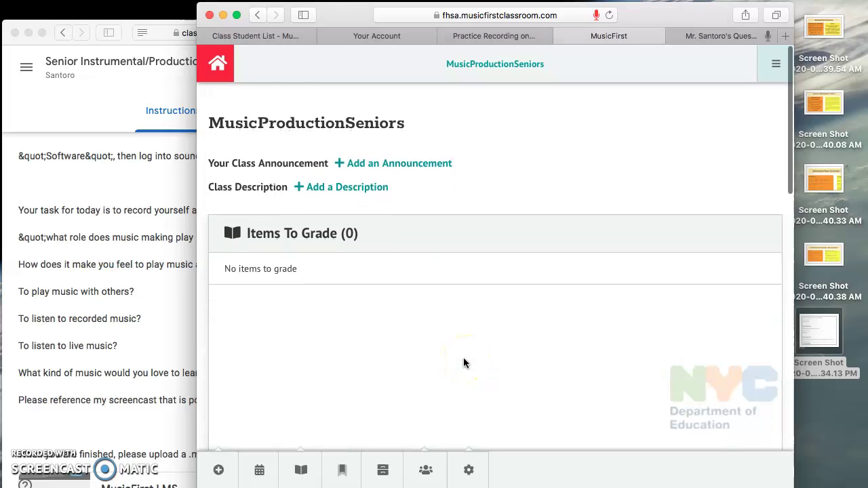
click(501, 74)
click(505, 201)
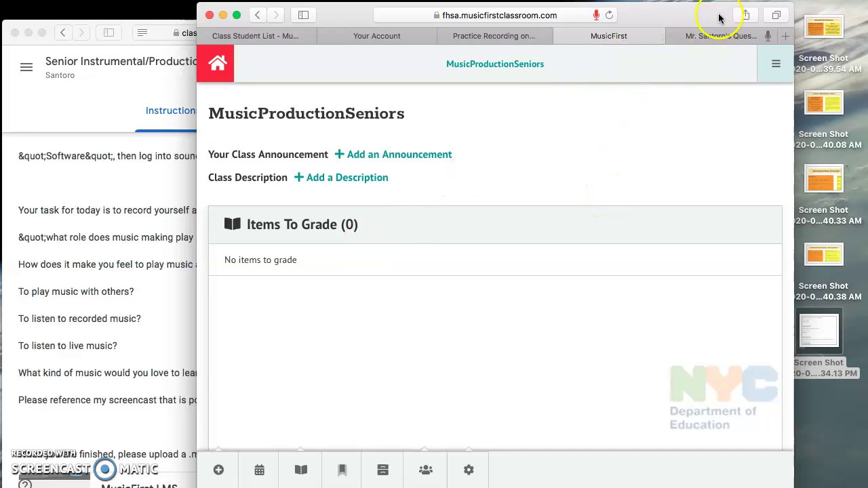
Return to the Soundtrap podcast project, review the mp3 export option, and close the choices without exporting.
click(712, 35)
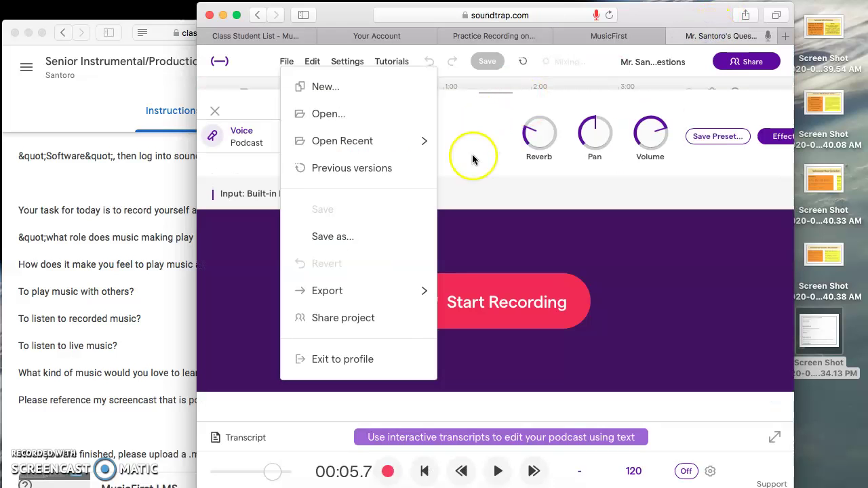
mouse_move(328, 292)
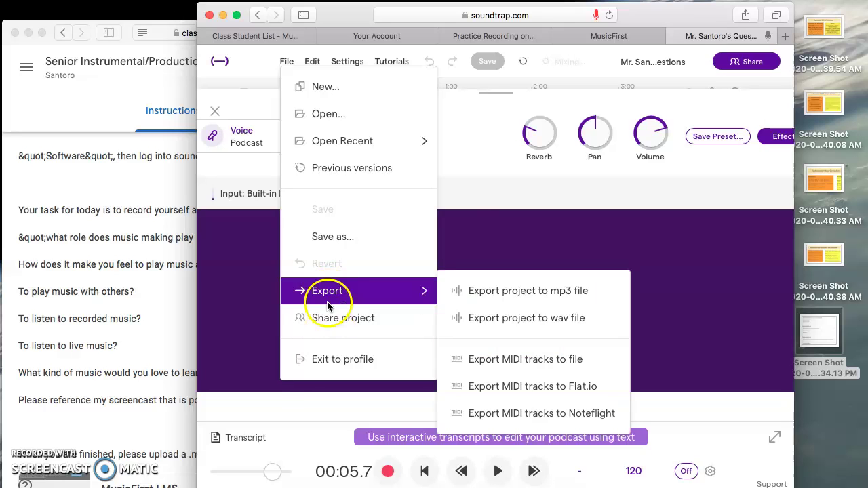
click(449, 194)
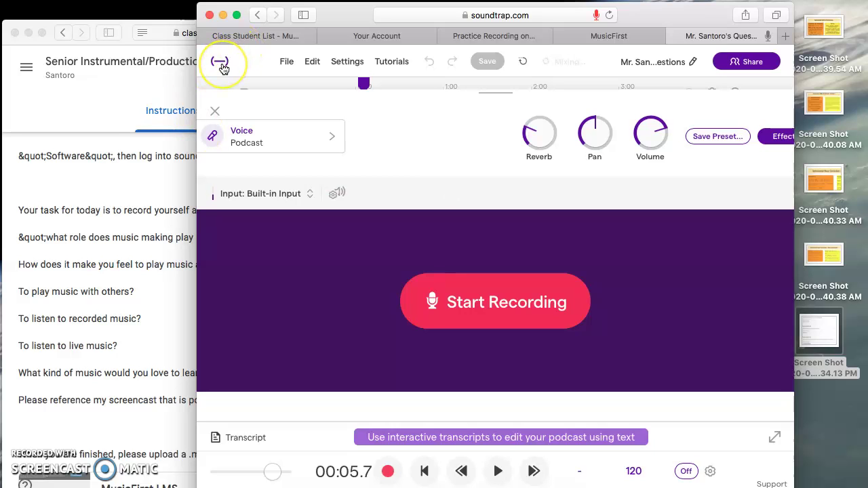
Leave the studio for the Soundtrap profile page and view the saved podcast under My Projects.
click(223, 67)
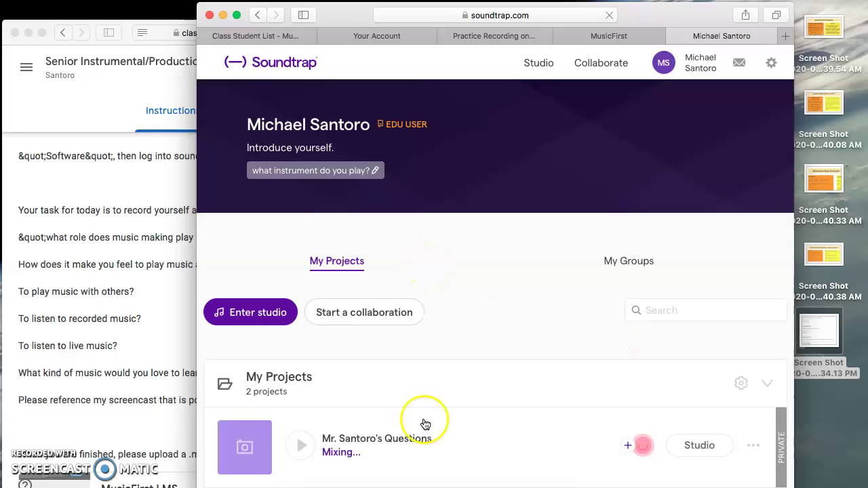
scroll(379, 413, down, 2)
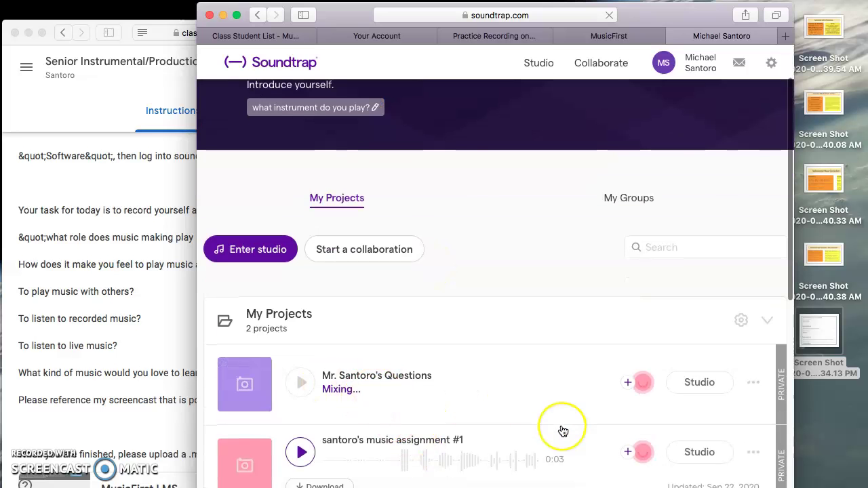
Look over the saved projects under My Projects, and enter the studio to start a new Music project.
scroll(560, 430, down, 2)
click(342, 410)
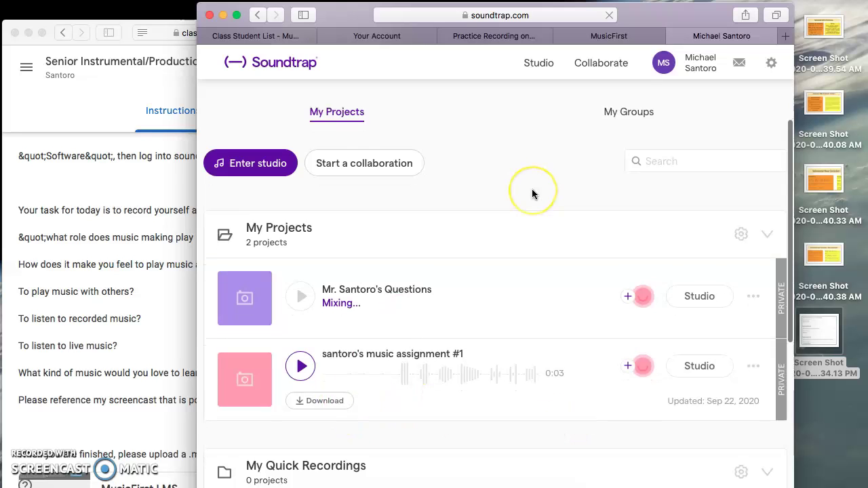
scroll(531, 194, down, 5)
click(288, 195)
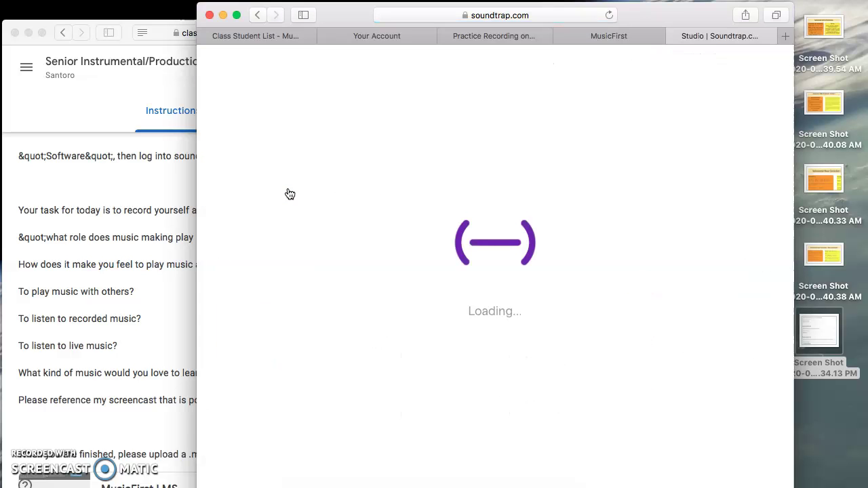
click(312, 238)
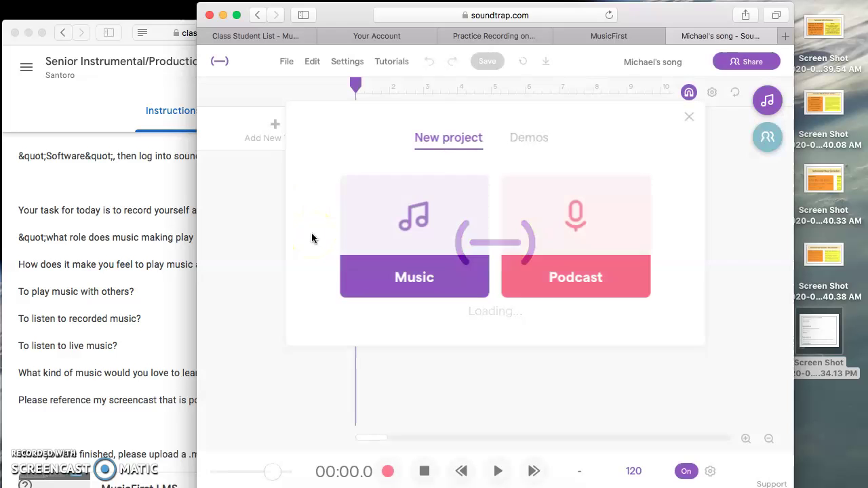
click(446, 255)
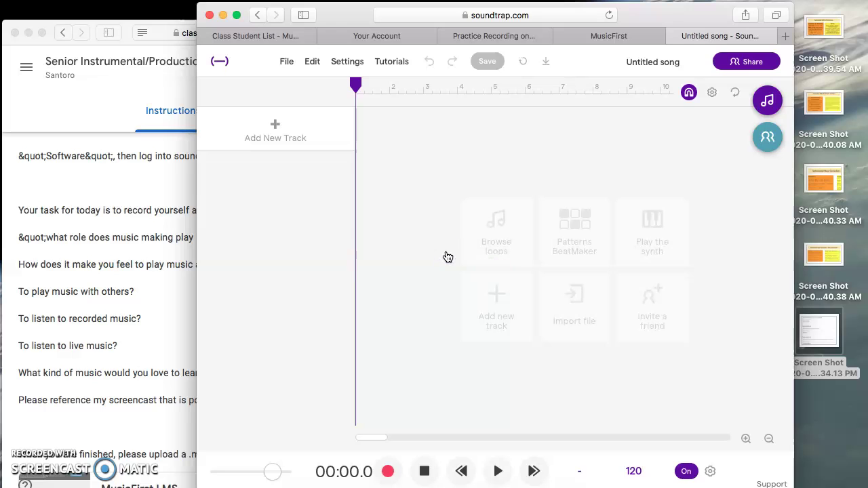
Create a Patterns BeatMaker drum track and add a Hihat (Open) row to its grid.
click(573, 226)
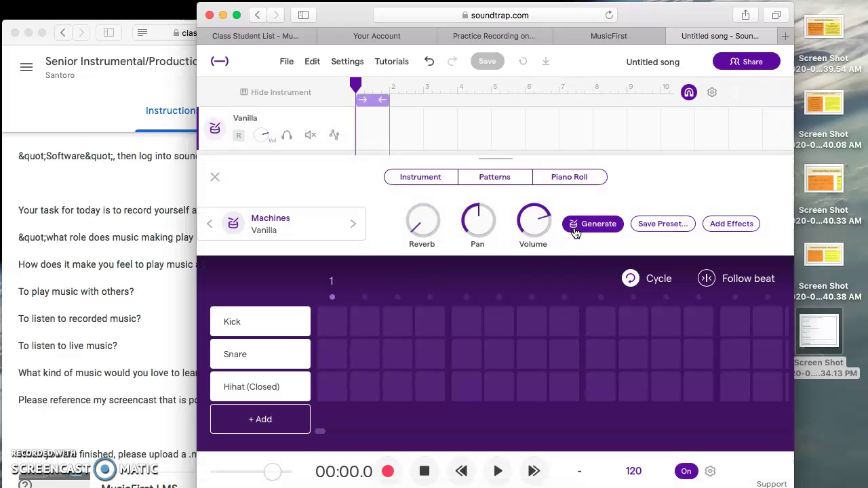
click(282, 425)
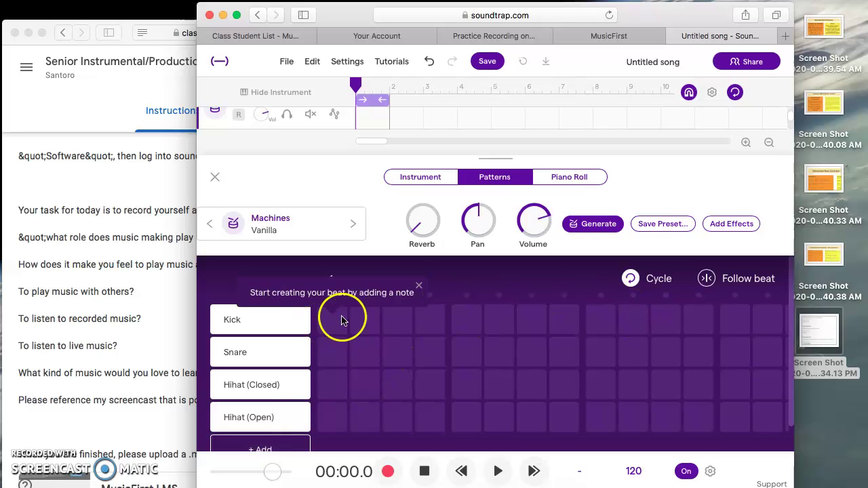
Place snare notes on steps 1, 4, 5, 9, 12 and 13 of the beat pattern.
click(330, 352)
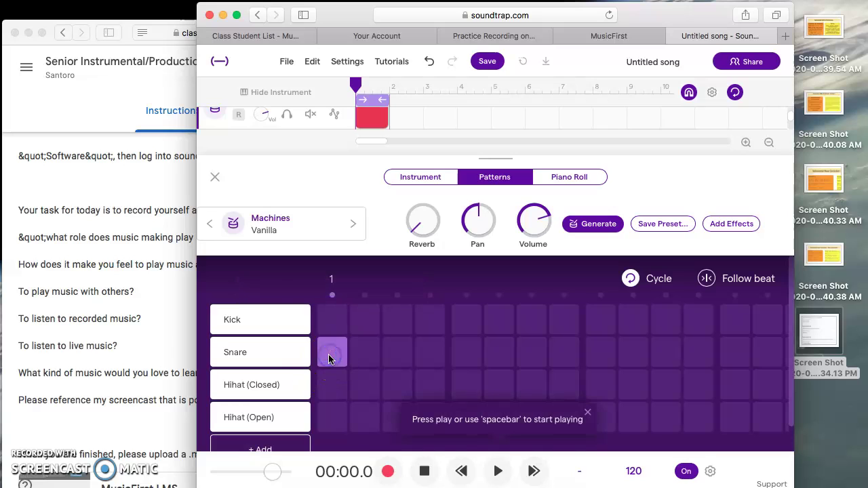
click(438, 349)
click(453, 358)
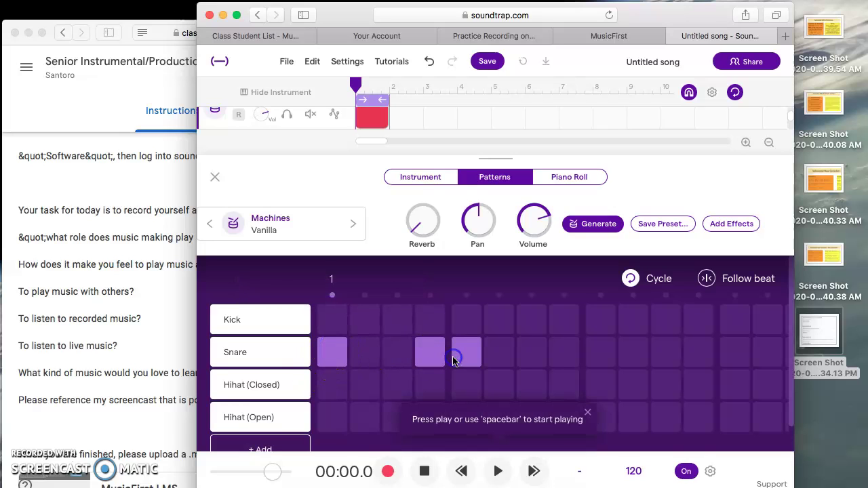
click(596, 356)
click(701, 351)
click(728, 350)
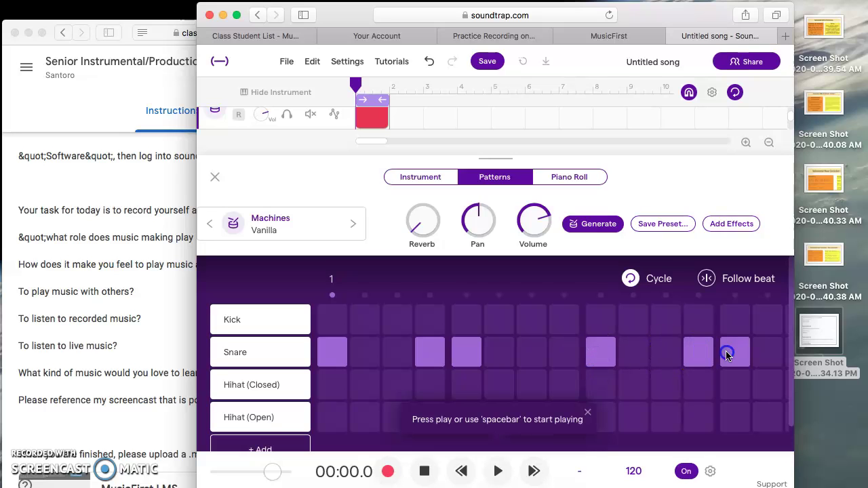
Turn off Cycle for the pattern, play back the snare beat briefly and stop it.
click(628, 278)
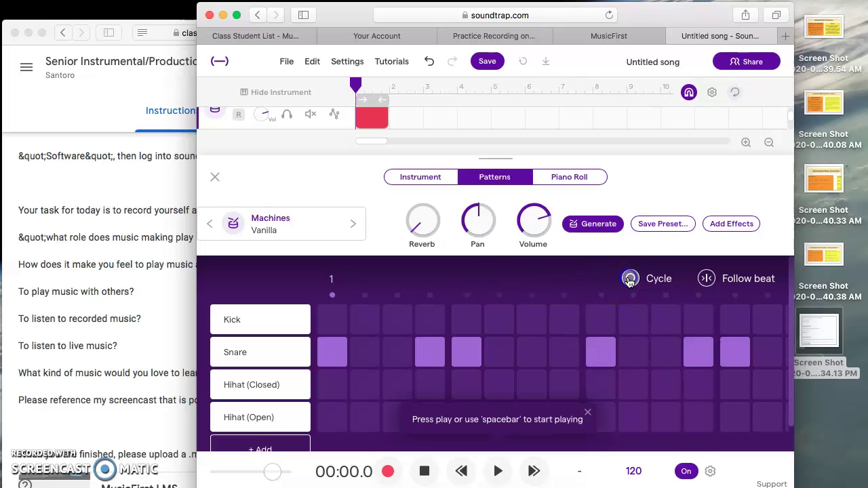
click(498, 471)
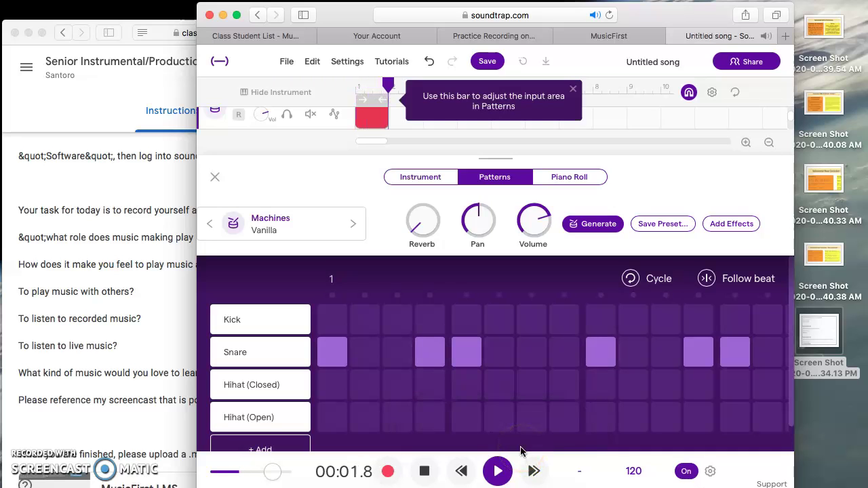
click(498, 471)
click(405, 211)
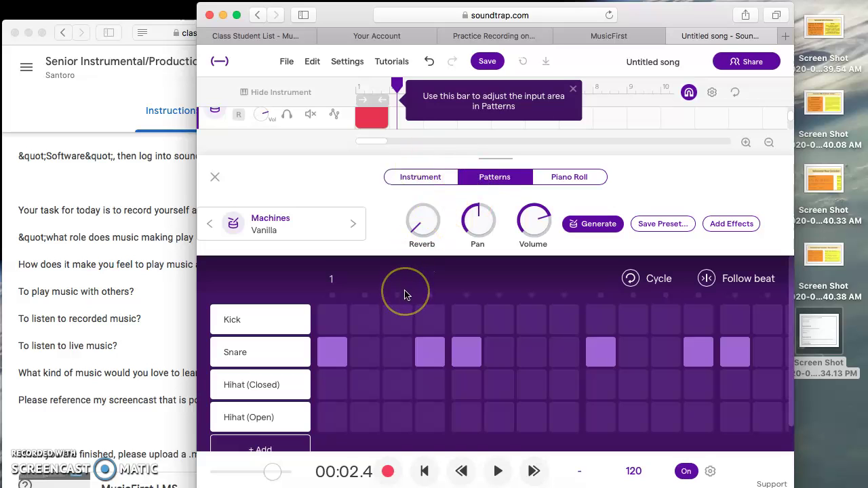
Remove all the notes from the snare row, clearing the beat pattern.
click(336, 354)
click(428, 361)
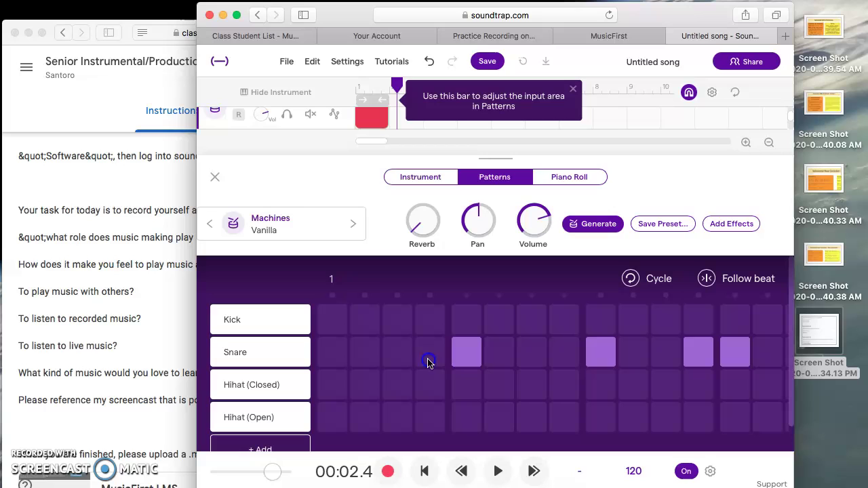
click(468, 354)
click(601, 354)
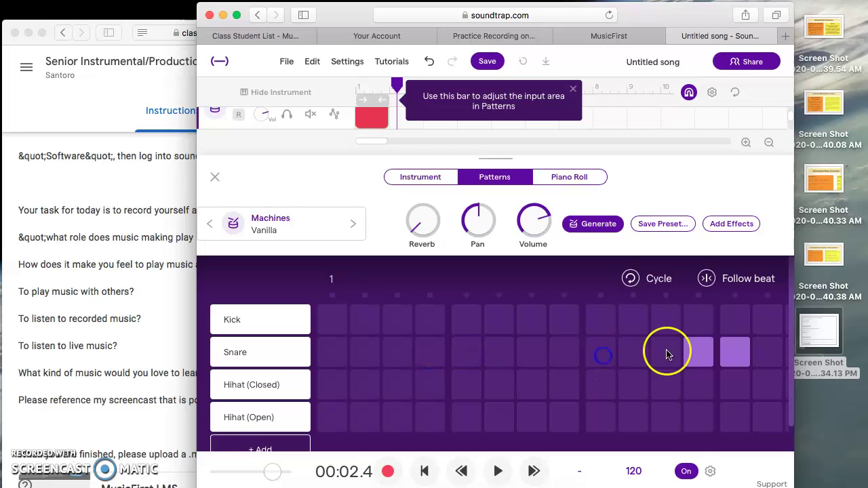
click(700, 354)
click(734, 356)
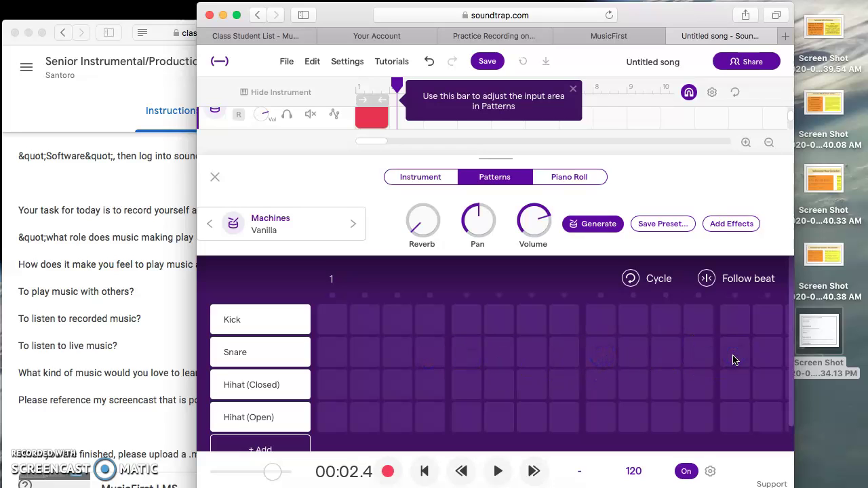